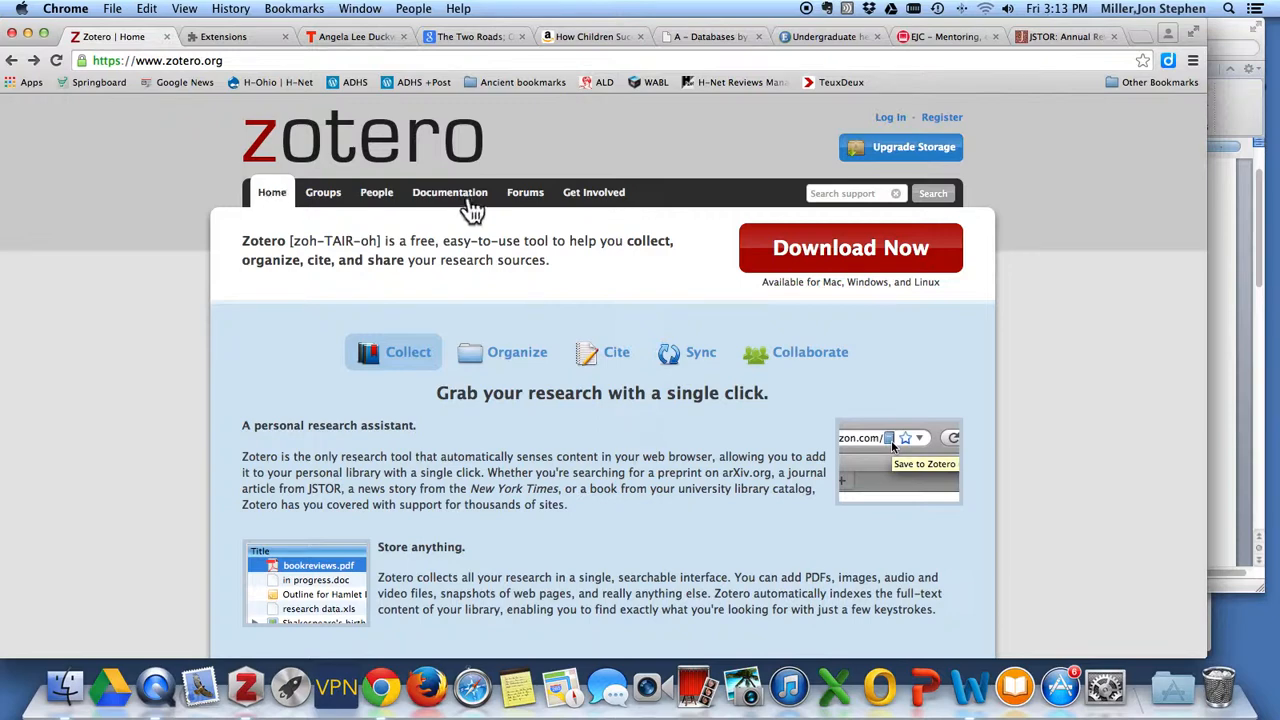
# Step: Open the Zotero download page, and check the browser's installed extensions for Zotero Connector
pyautogui.click(789, 253)
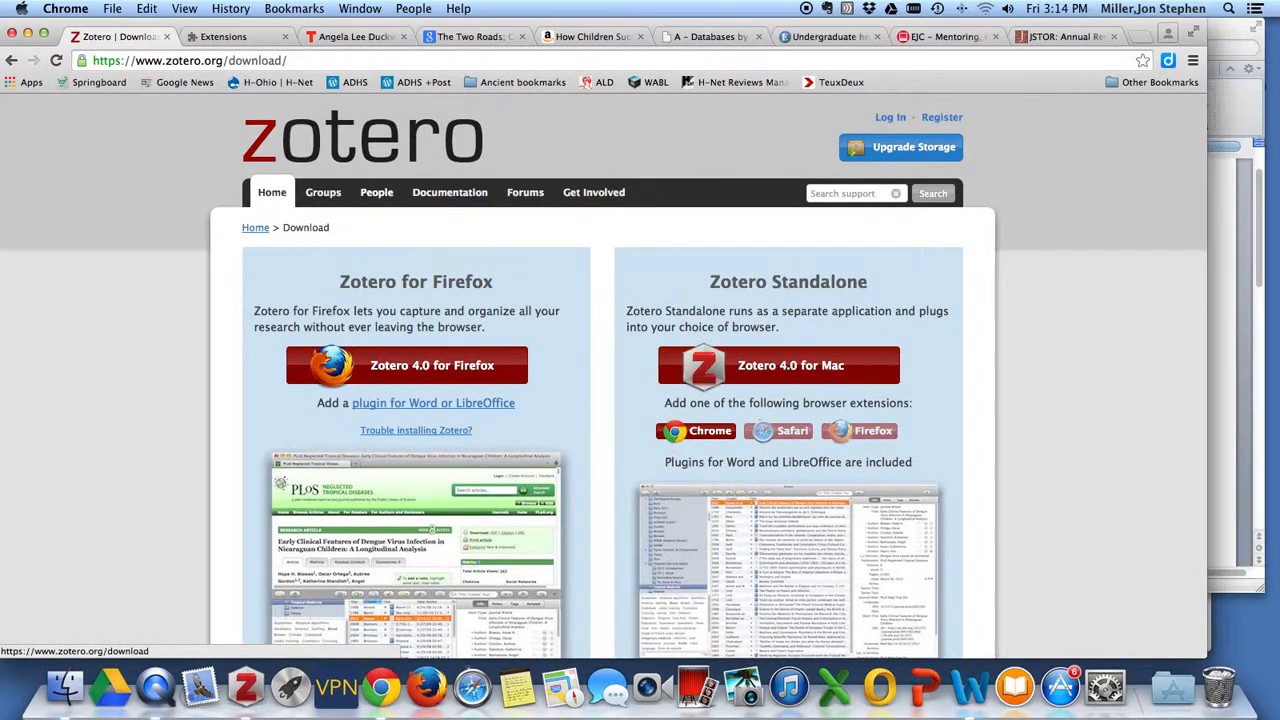
pyautogui.click(225, 36)
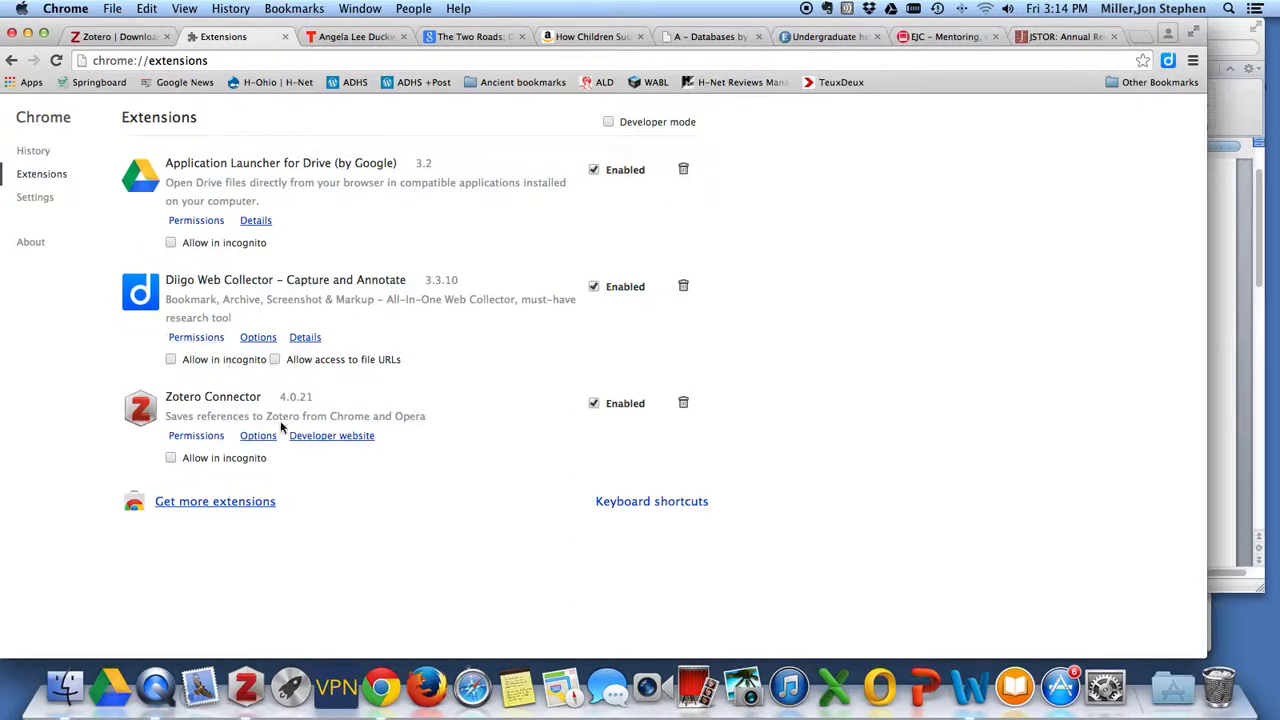
# Step: Switch to Zotero and examine the H-Ohio collection, including the record details of the "Let It be Well Done" article
pyautogui.click(246, 686)
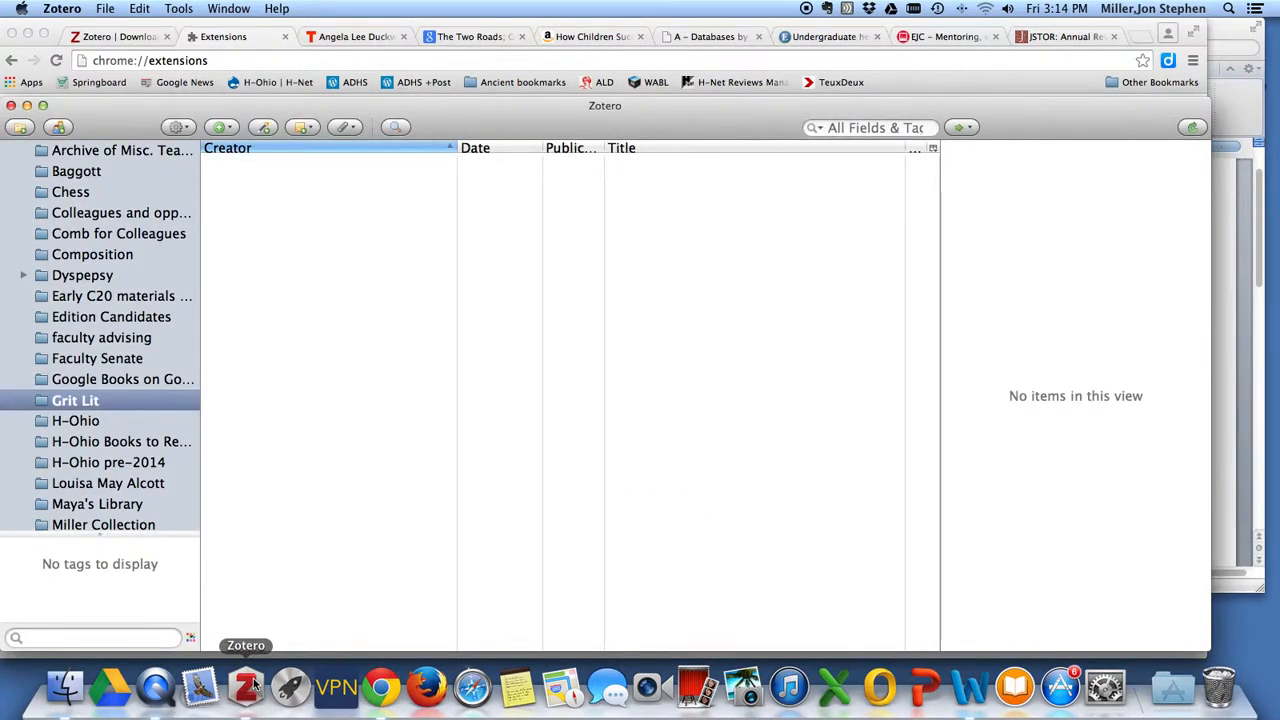
pyautogui.click(145, 424)
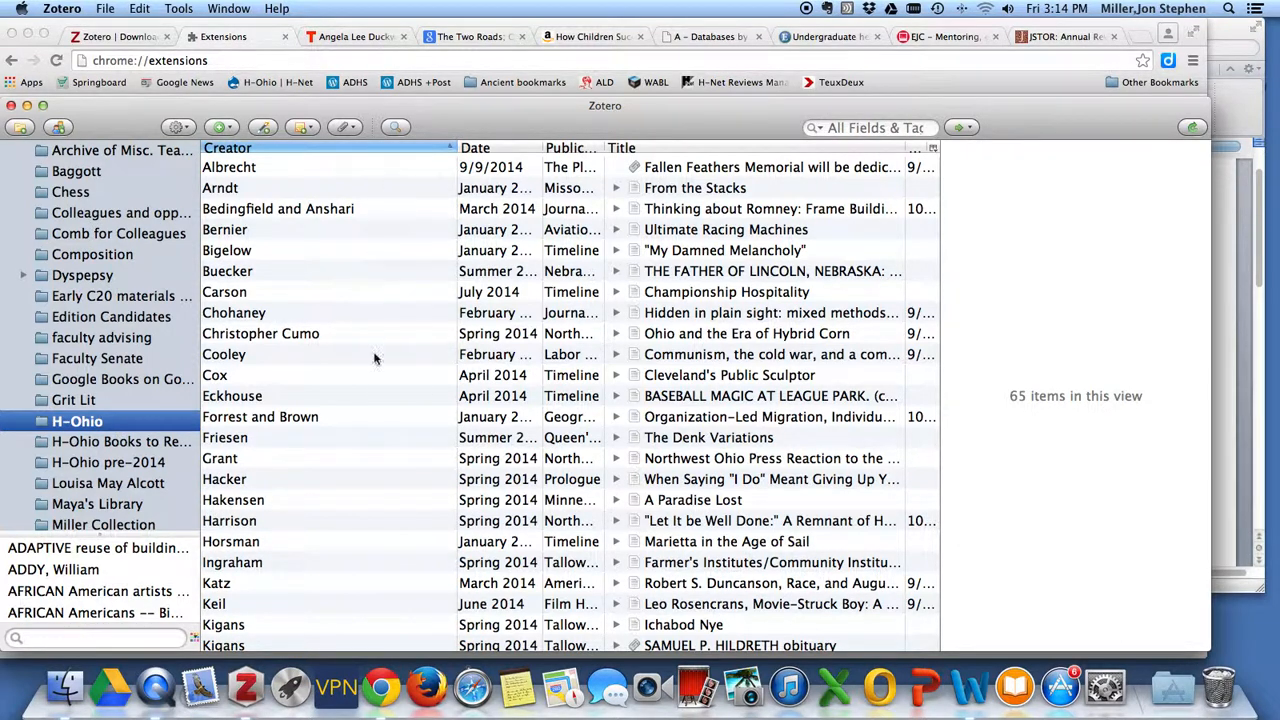
pyautogui.click(367, 518)
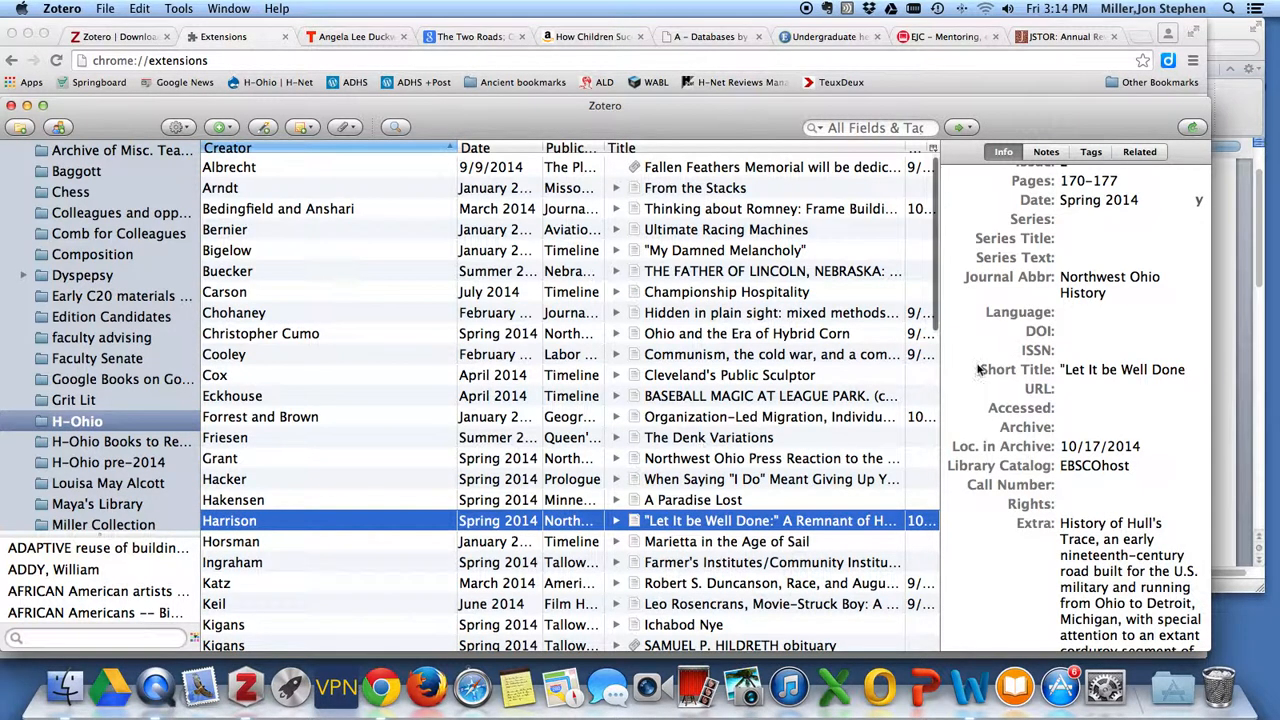
pyautogui.scroll(3, 1100, 297)
pyautogui.scroll(10, 1100, 297)
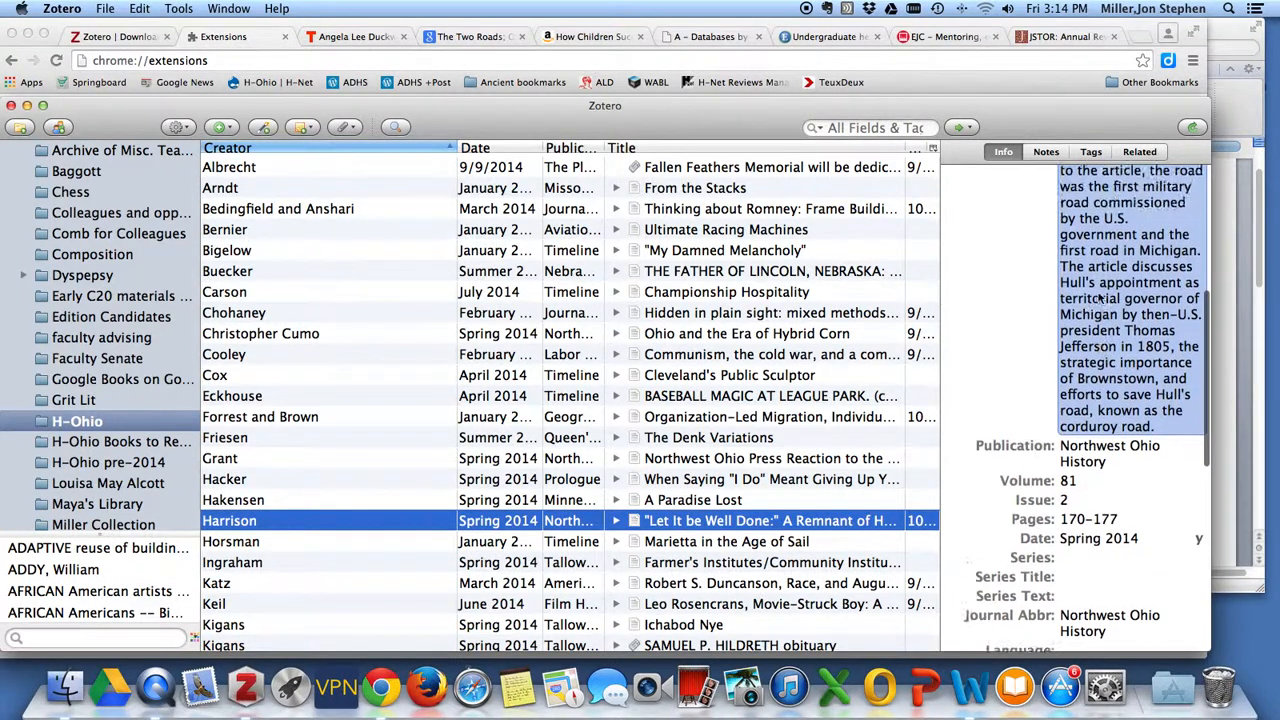
pyautogui.scroll(9, 1100, 297)
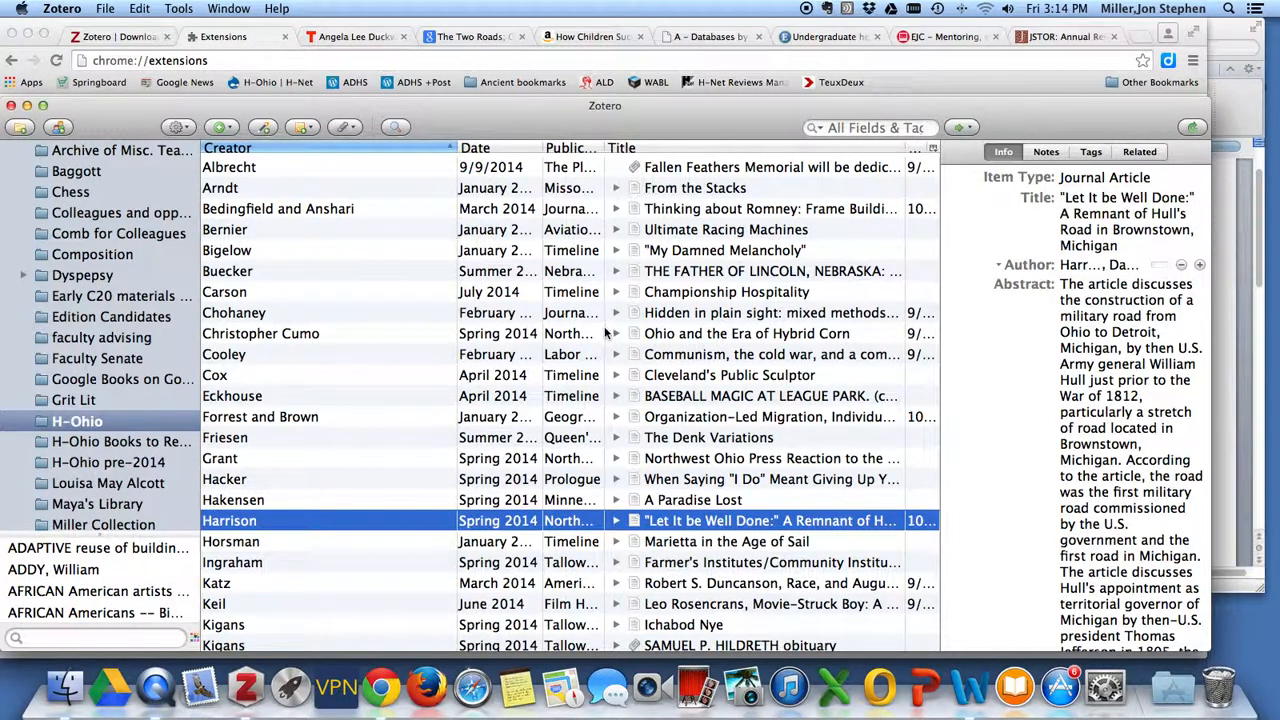
pyautogui.scroll(-6, 560, 330)
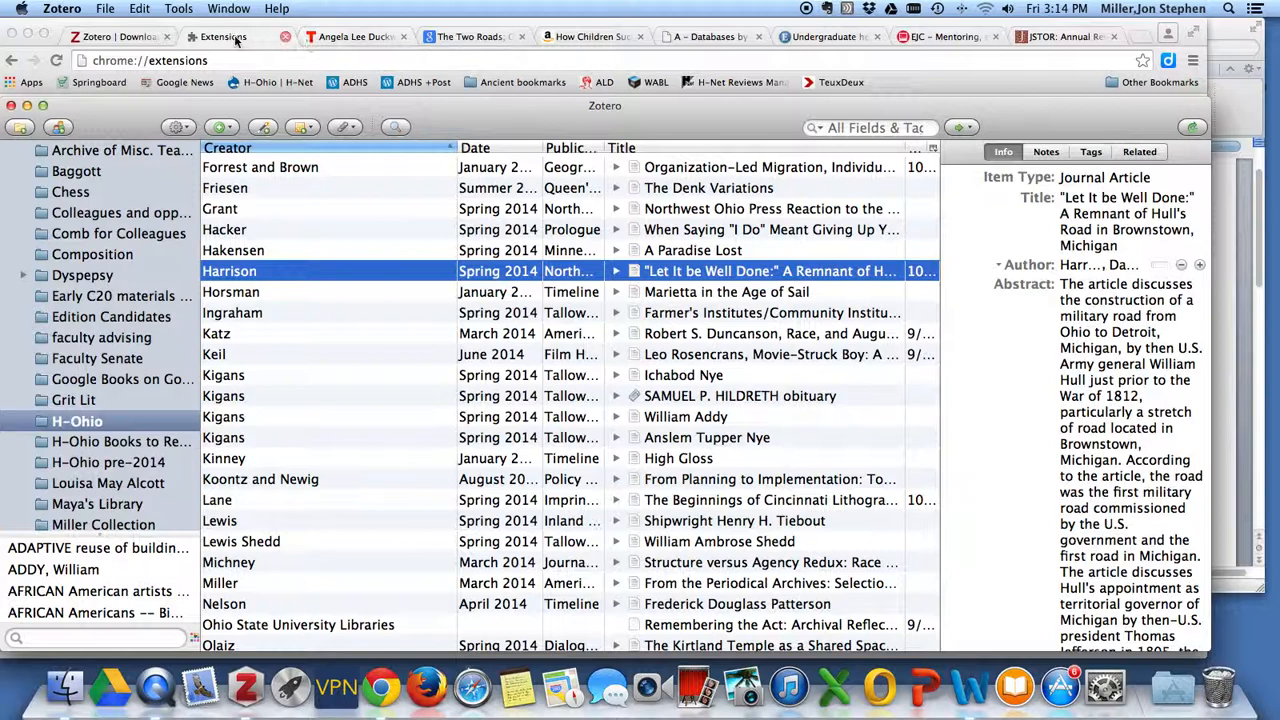
# Step: Switch to Chrome and save the TED talk "The key to success? Grit" to the H-Ohio collection
pyautogui.click(359, 38)
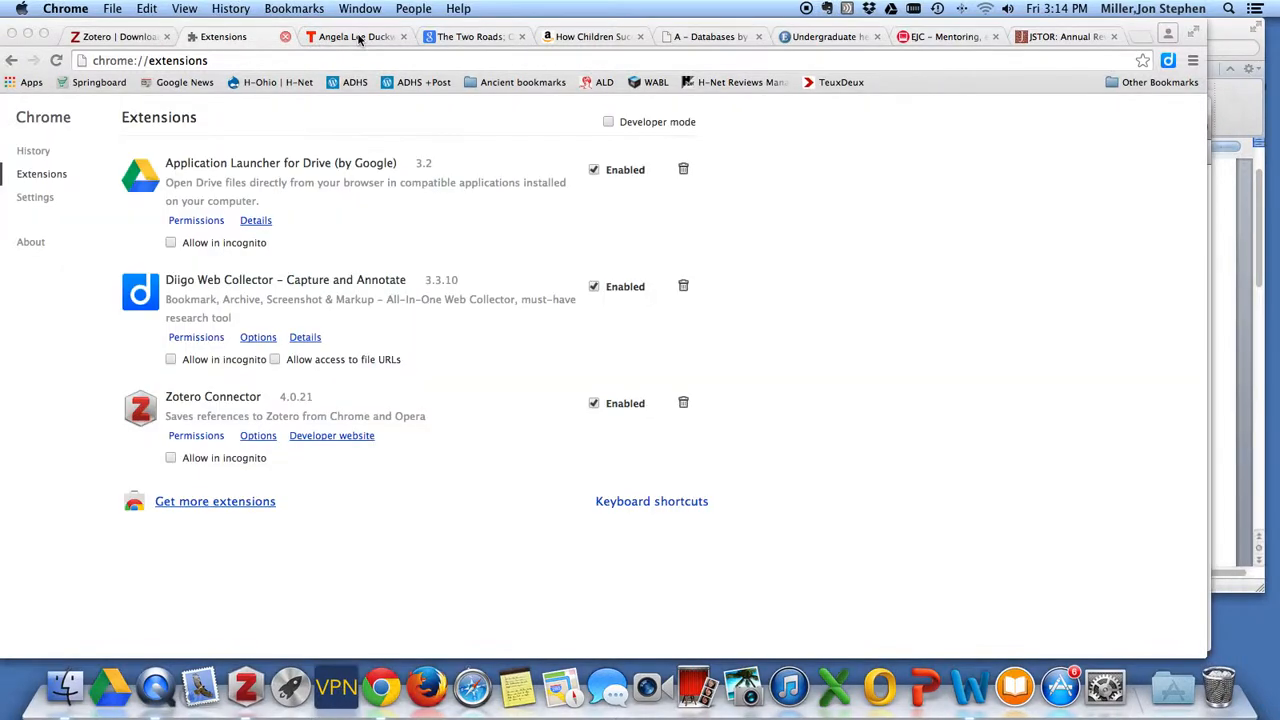
pyautogui.click(359, 38)
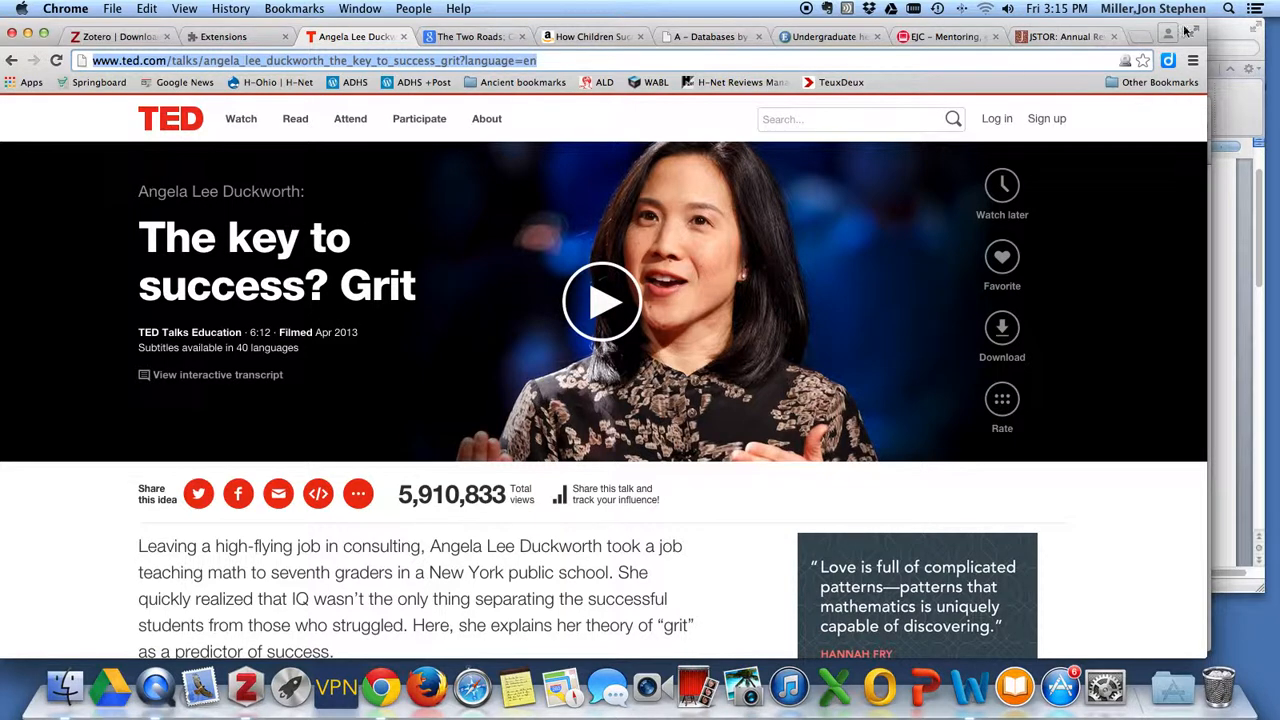
pyautogui.click(1126, 62)
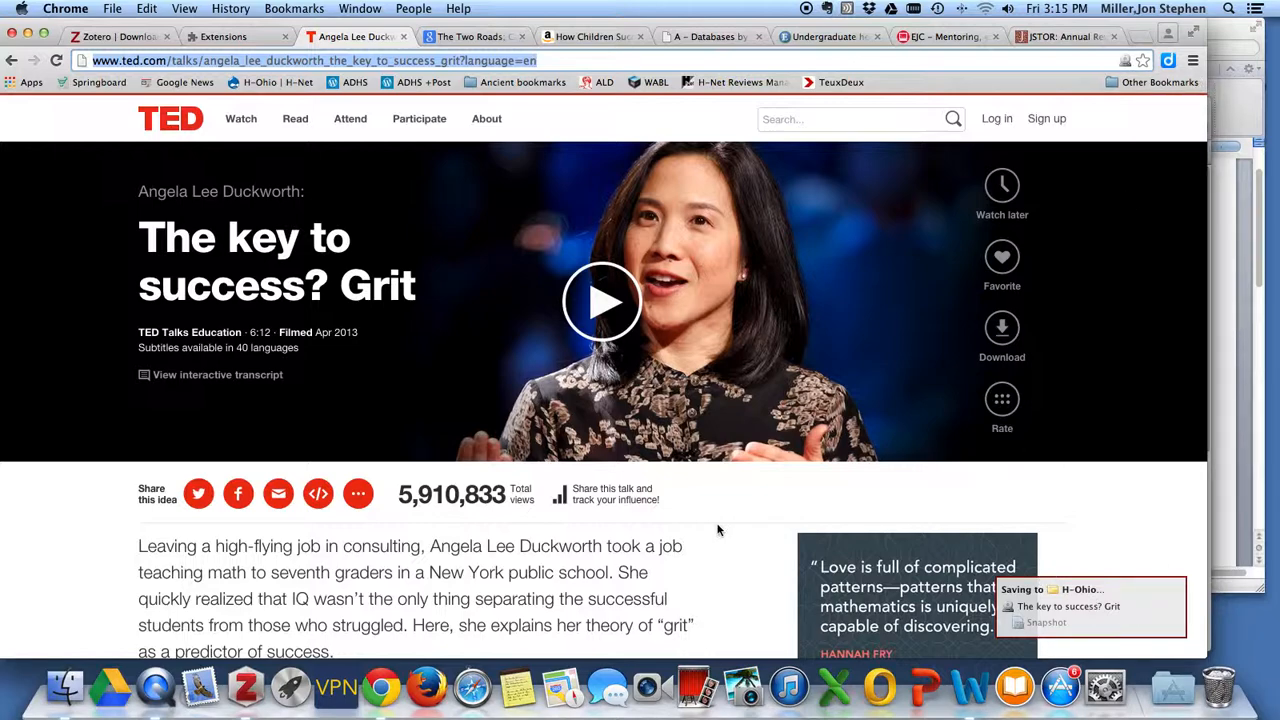
# Step: Make Grit Lit the active collection in Zotero, and save the TED talk "The key to success? Grit" from Chrome into it
pyautogui.click(248, 690)
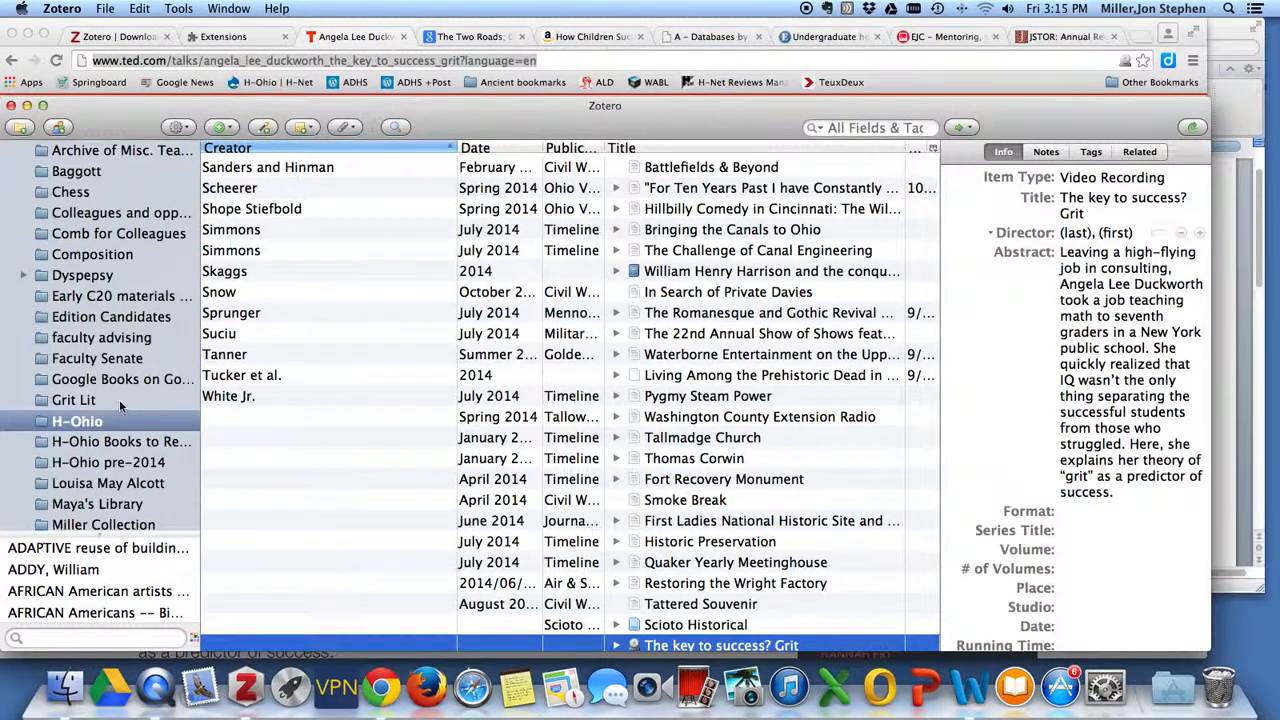
pyautogui.click(85, 400)
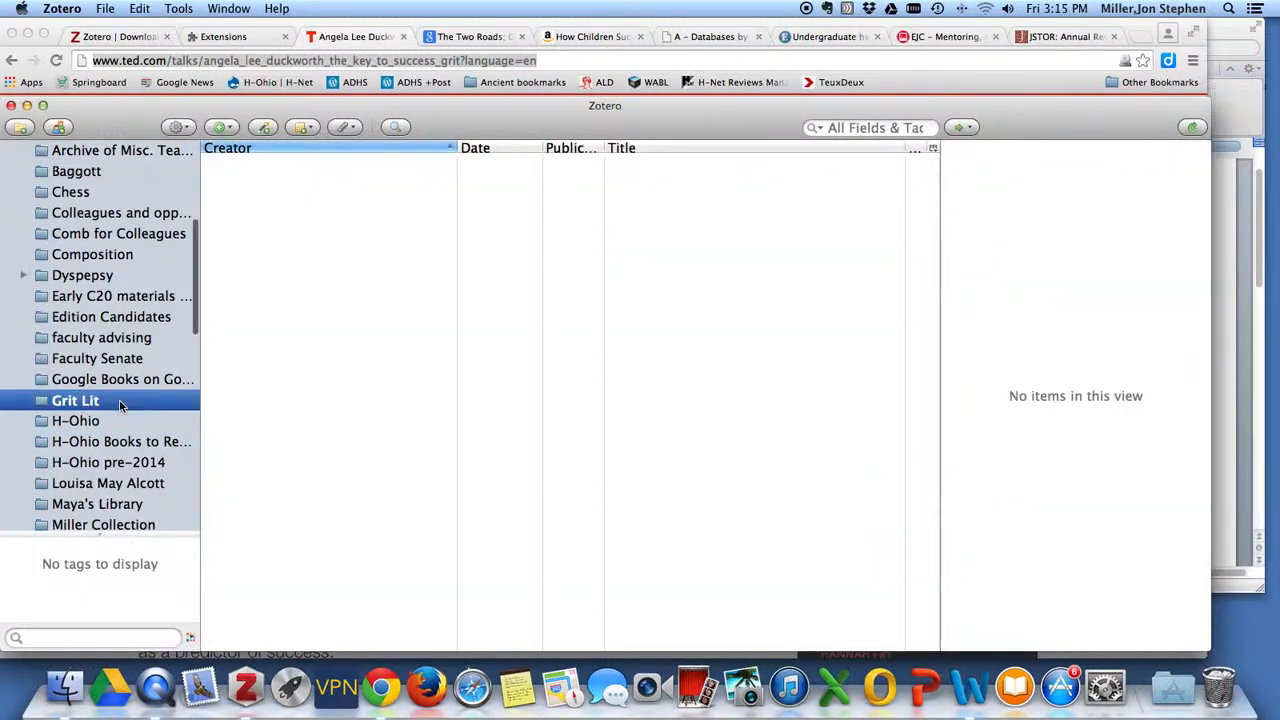
pyautogui.click(1226, 300)
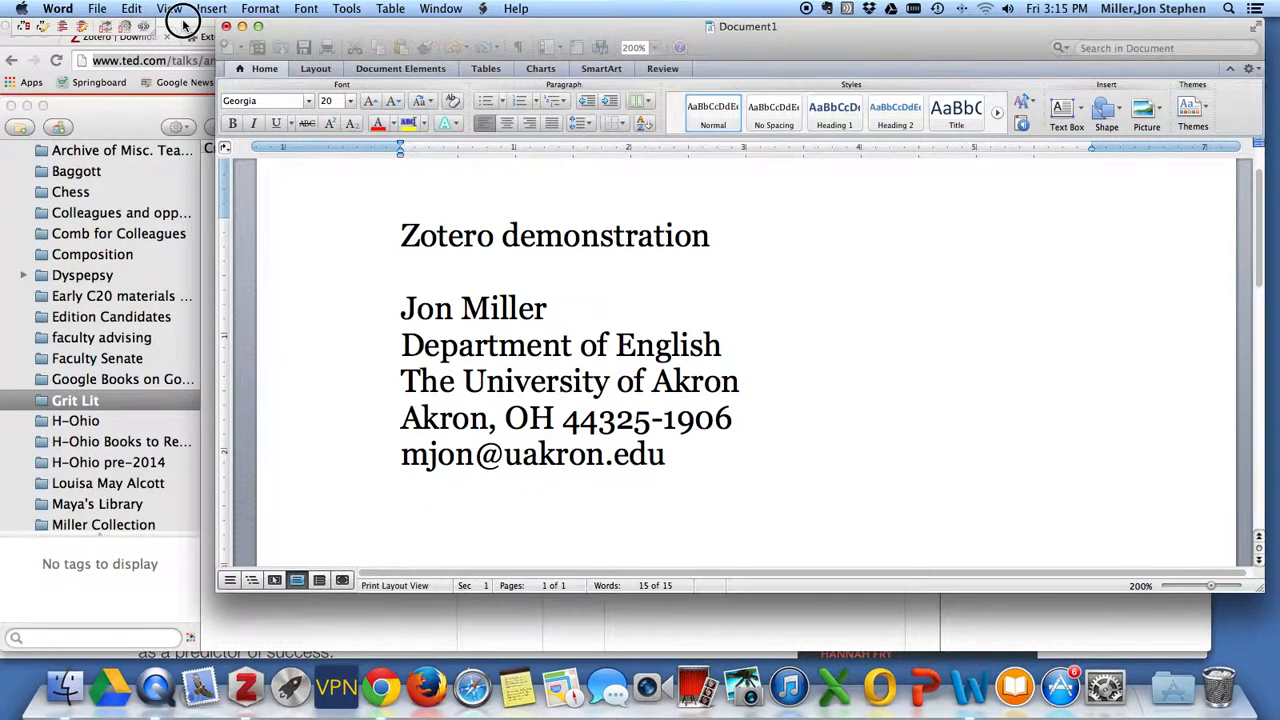
pyautogui.click(183, 22)
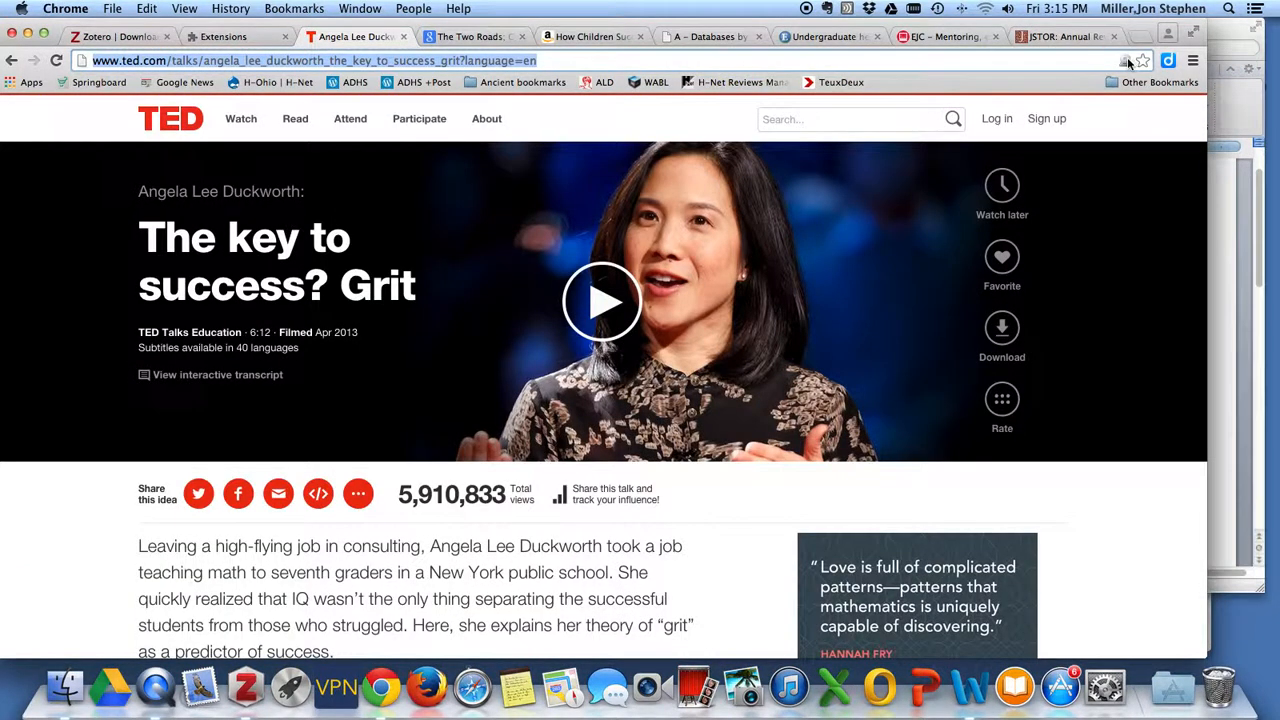
pyautogui.click(1127, 62)
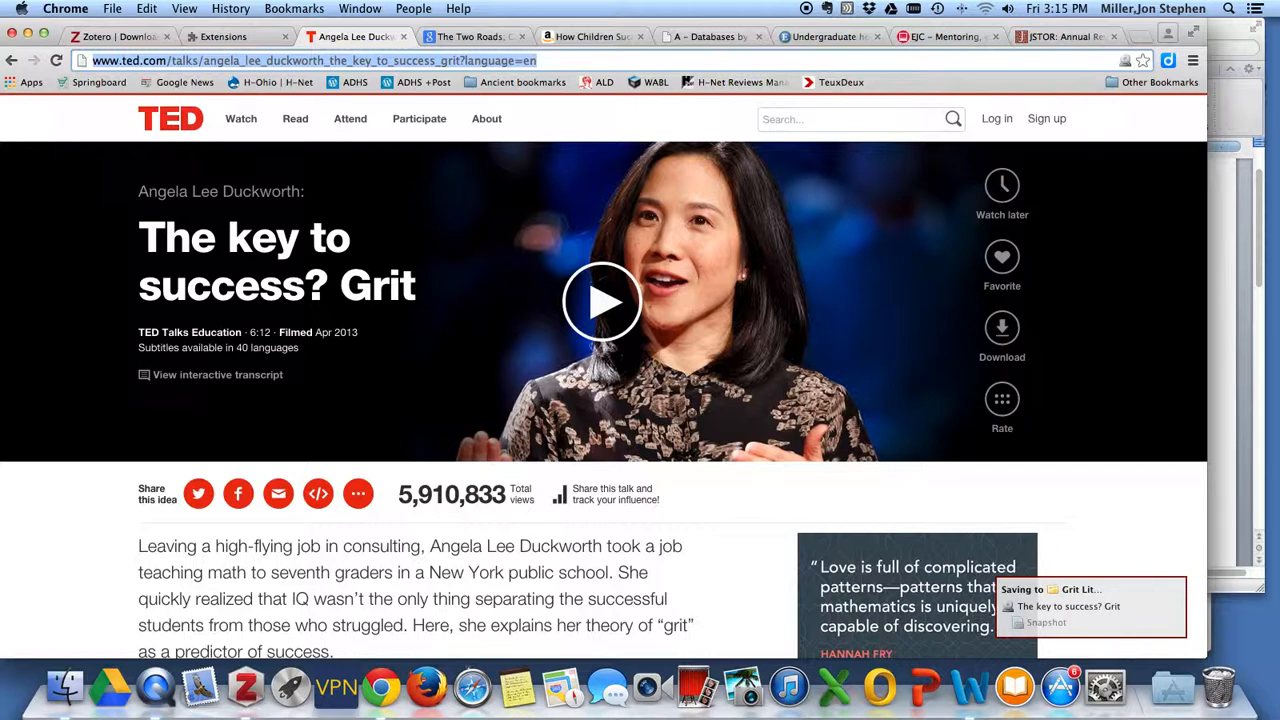
# Step: Save the Amazon book "How Children Succeed" to the Grit Lit collection
pyautogui.click(474, 37)
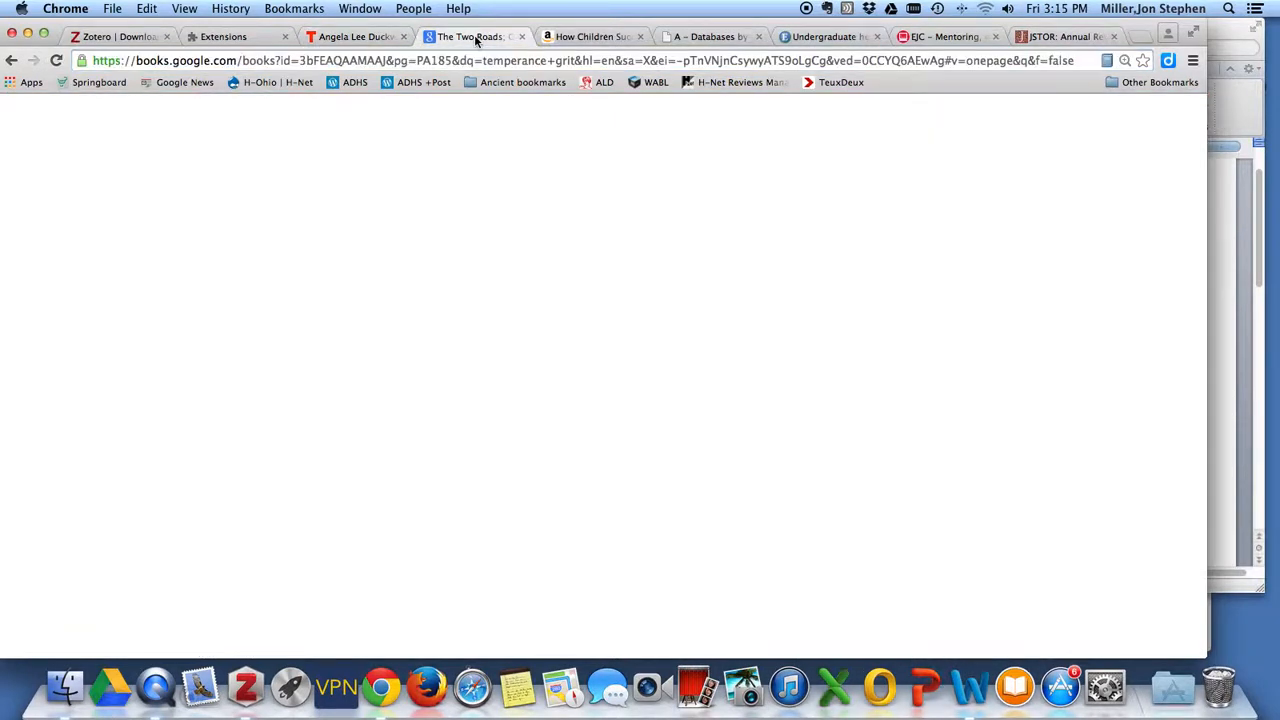
pyautogui.click(578, 38)
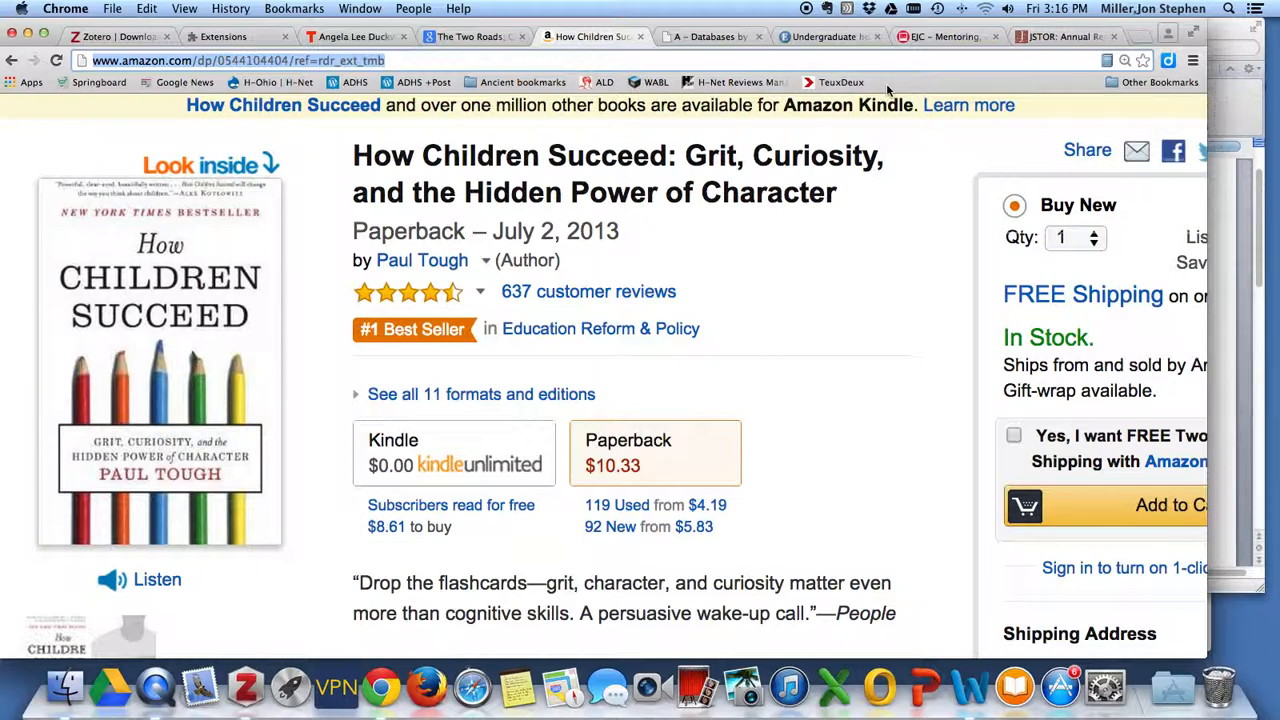
pyautogui.click(1107, 62)
# Step: Read the temperance passage on page 185 of "The Two Roads" in Google Books, and save the book to Zotero
pyautogui.click(490, 37)
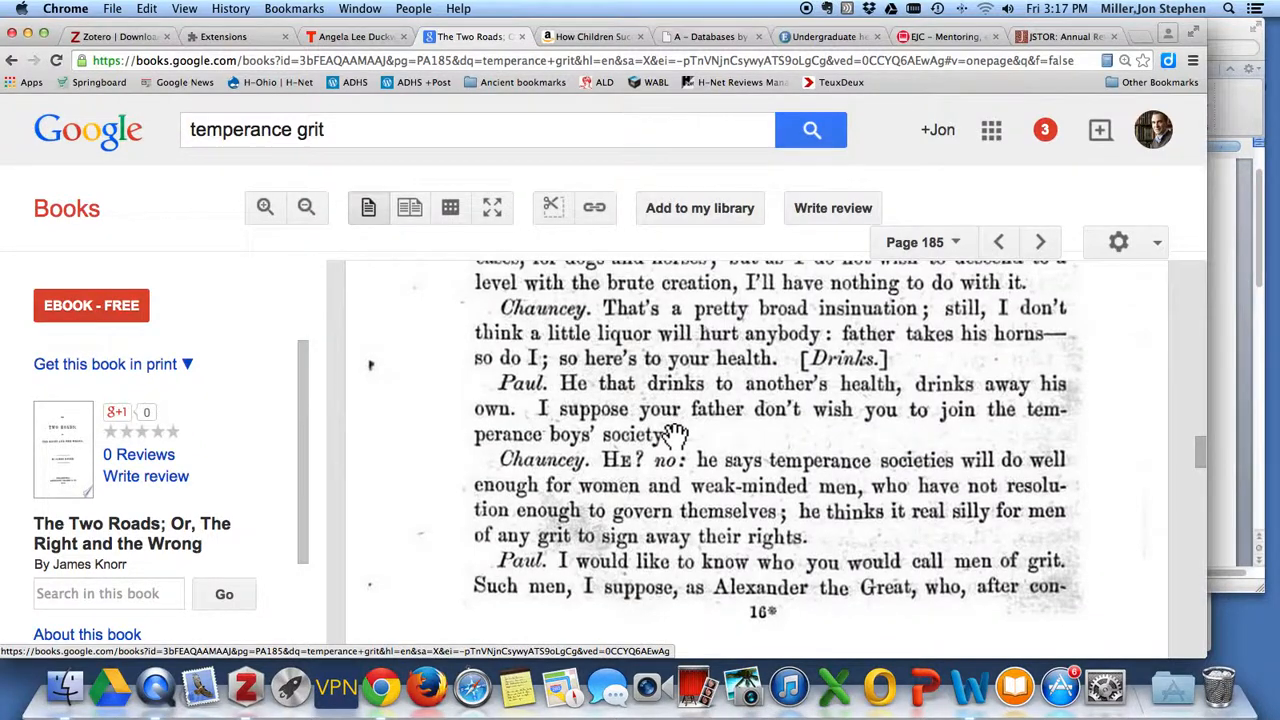
pyautogui.scroll(-3, 676, 436)
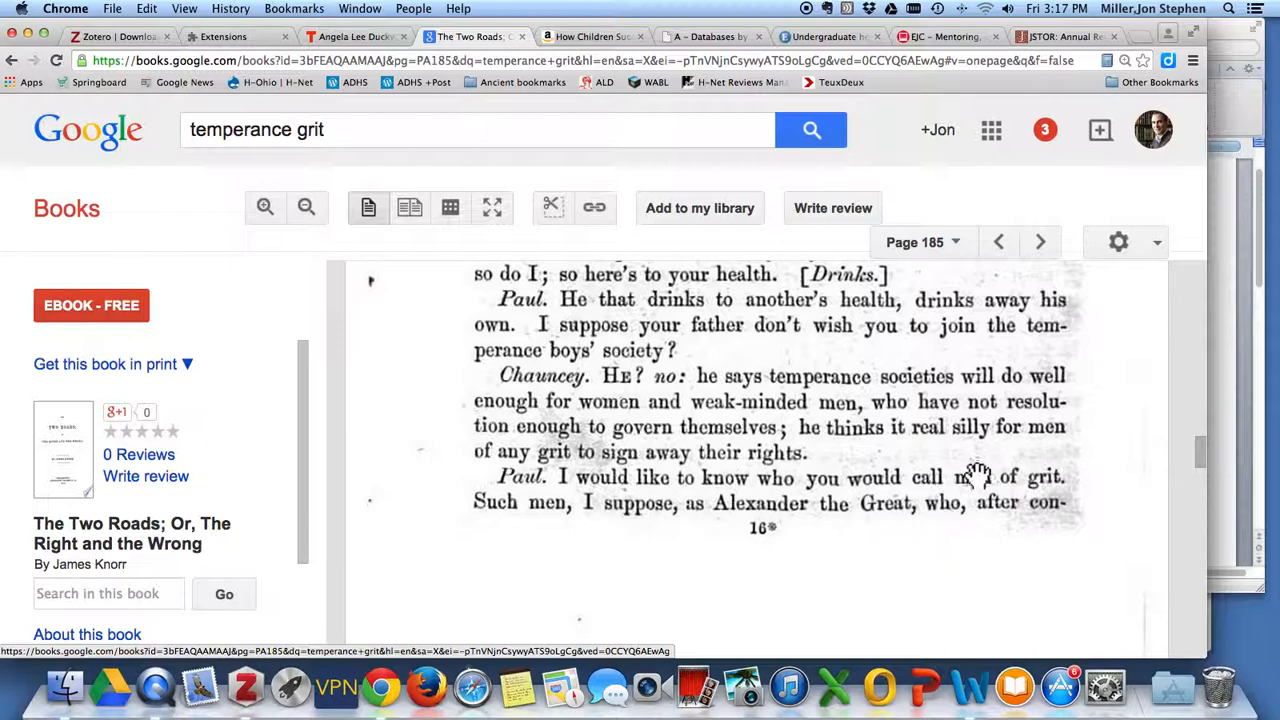
pyautogui.click(1107, 61)
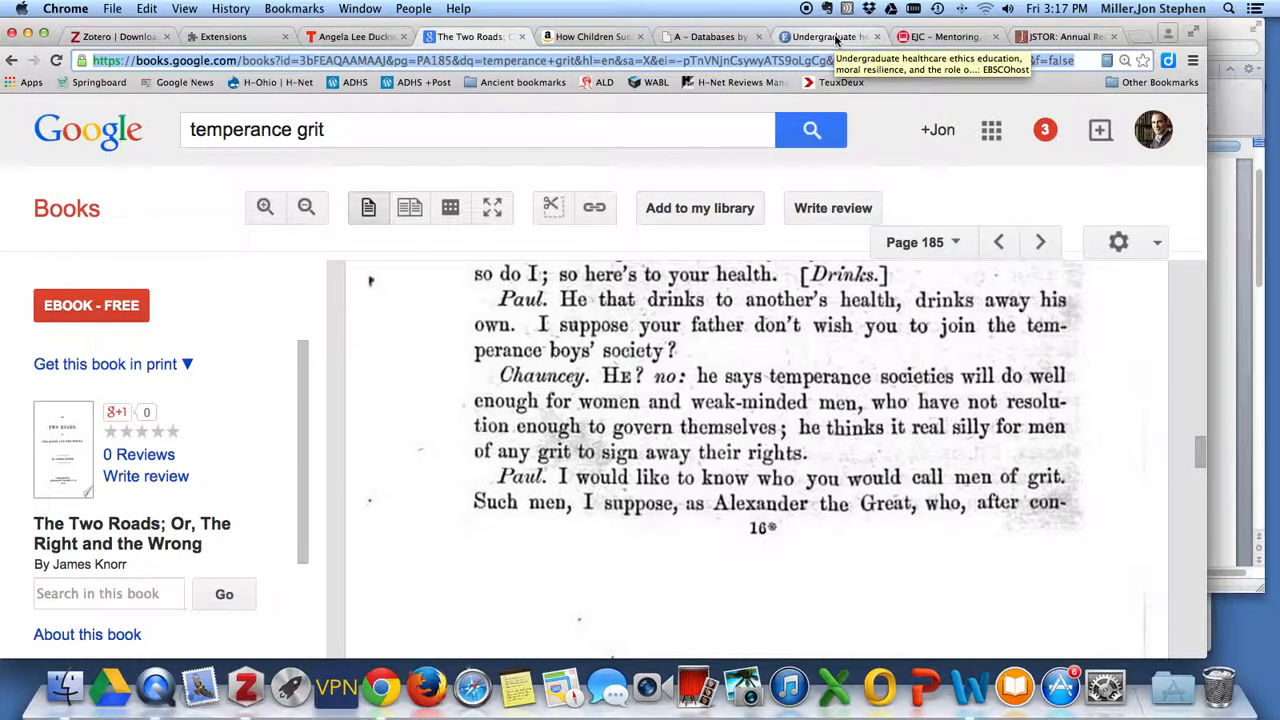
# Step: Review the EBSCOhost record of the undergraduate healthcare ethics education article and save it to the Grit Lit collection
pyautogui.click(835, 38)
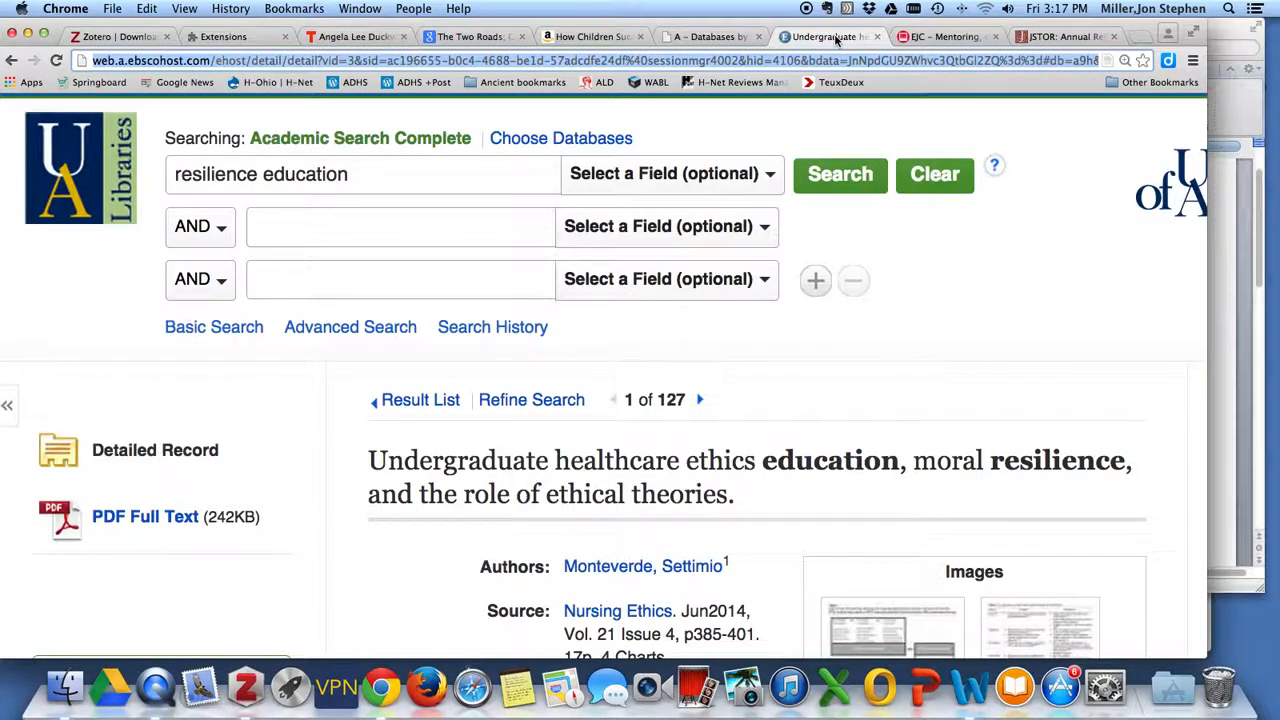
pyautogui.scroll(-3, 826, 346)
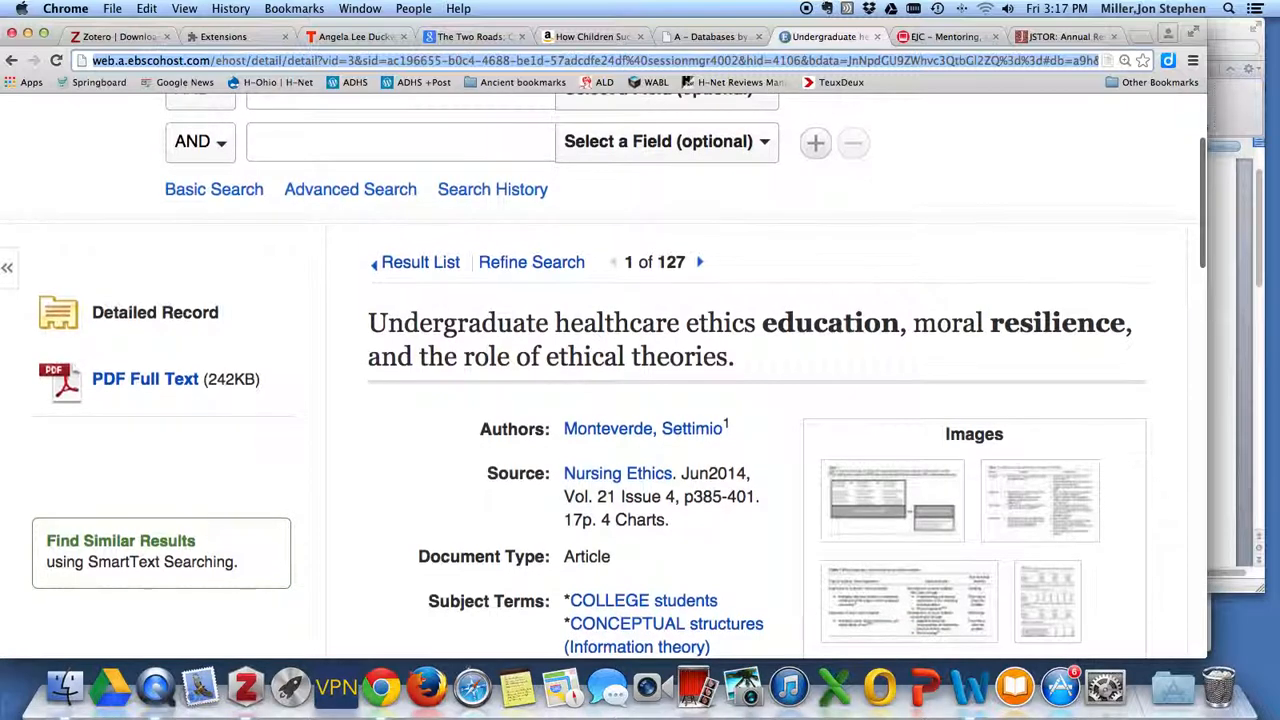
pyautogui.scroll(4, 826, 346)
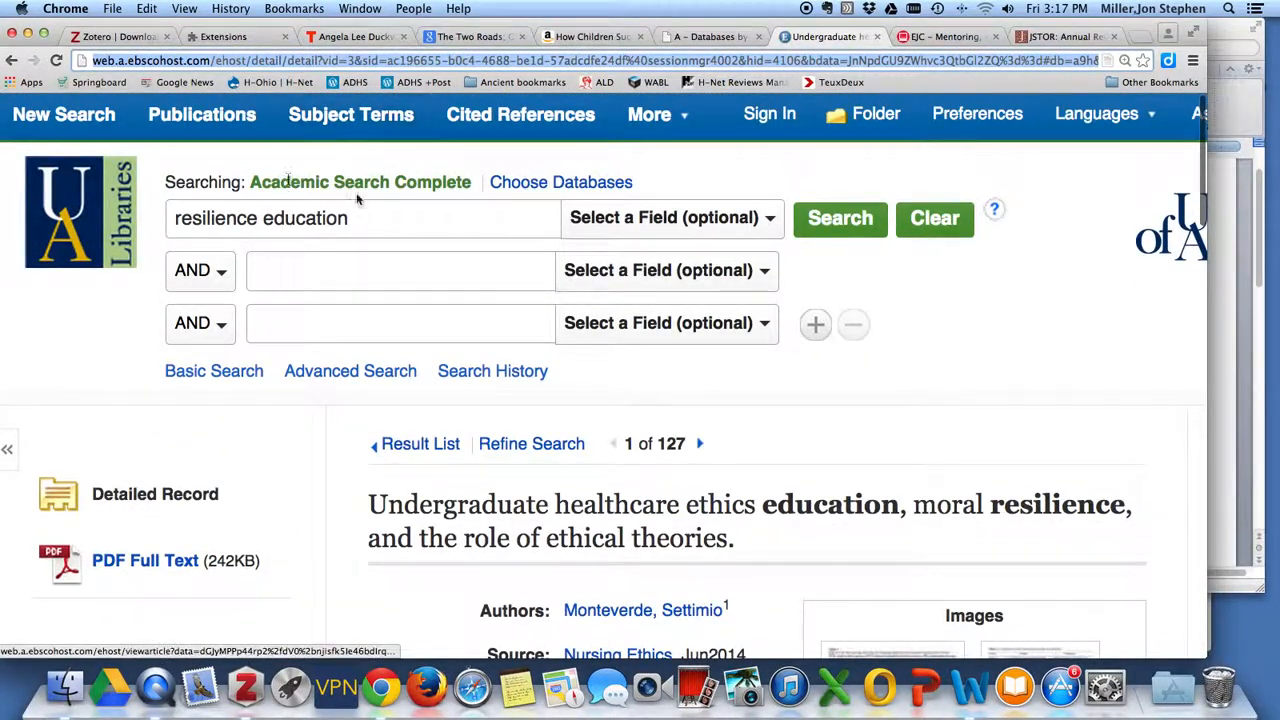
pyautogui.scroll(-1, 785, 343)
pyautogui.scroll(-4, 788, 337)
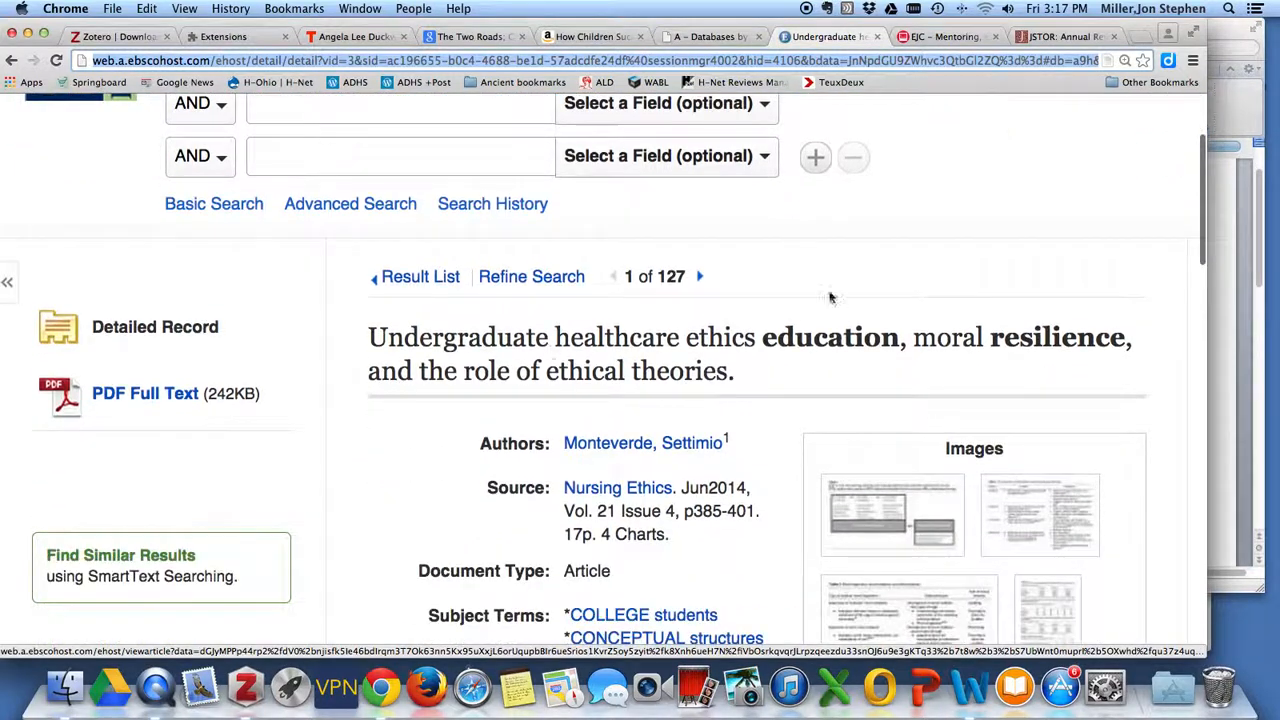
pyautogui.click(1107, 62)
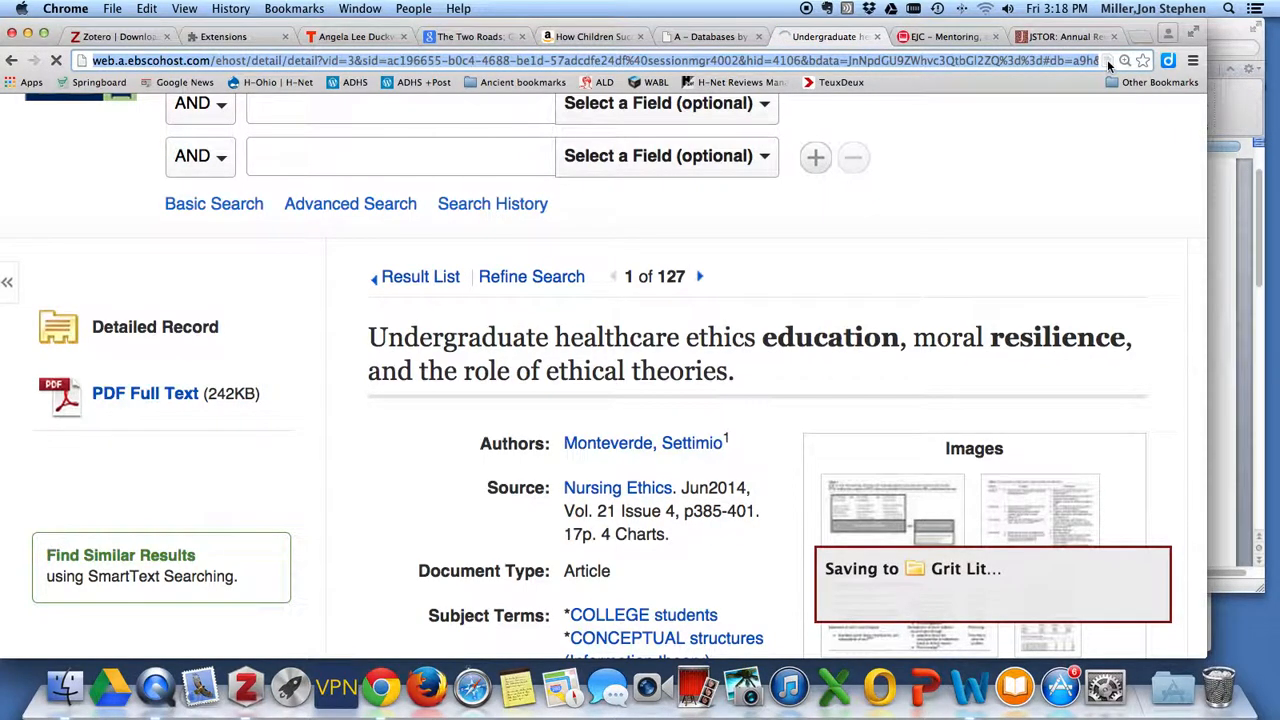
# Step: Save the EJC article "Mentoring, educational services, and incentives to learn" to the Grit Lit collection
pyautogui.click(948, 37)
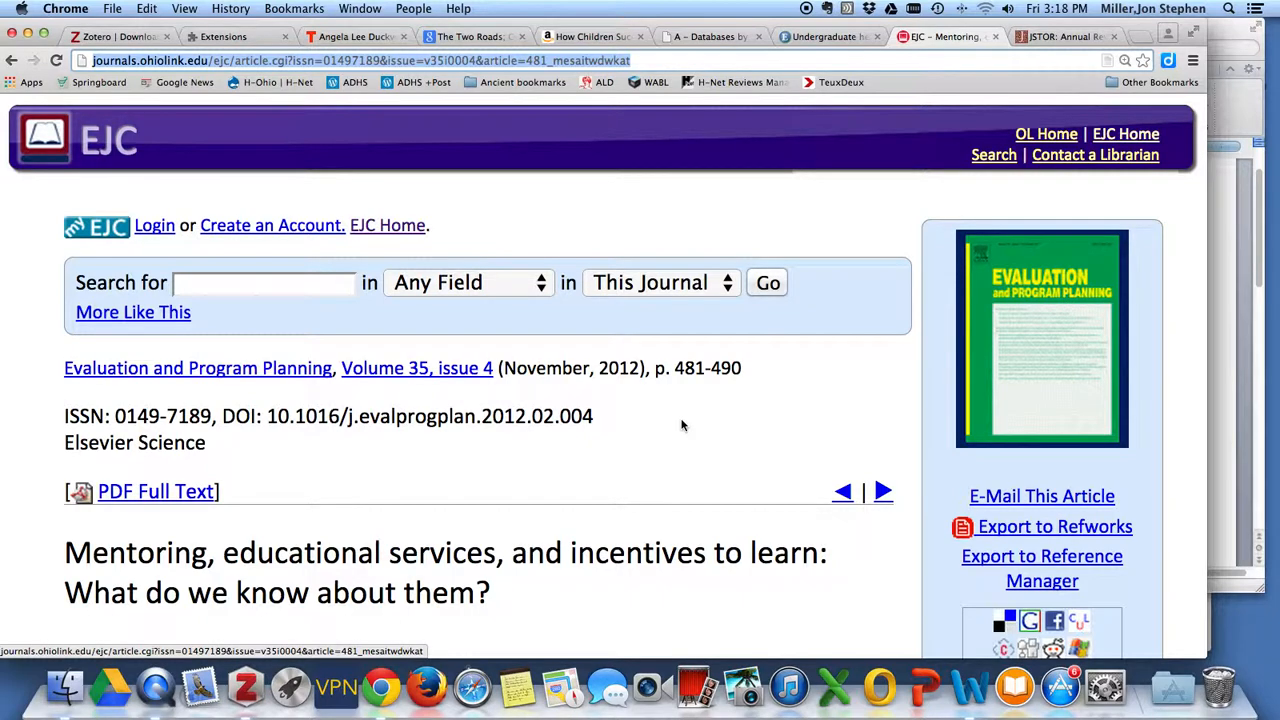
pyautogui.scroll(-2, 682, 426)
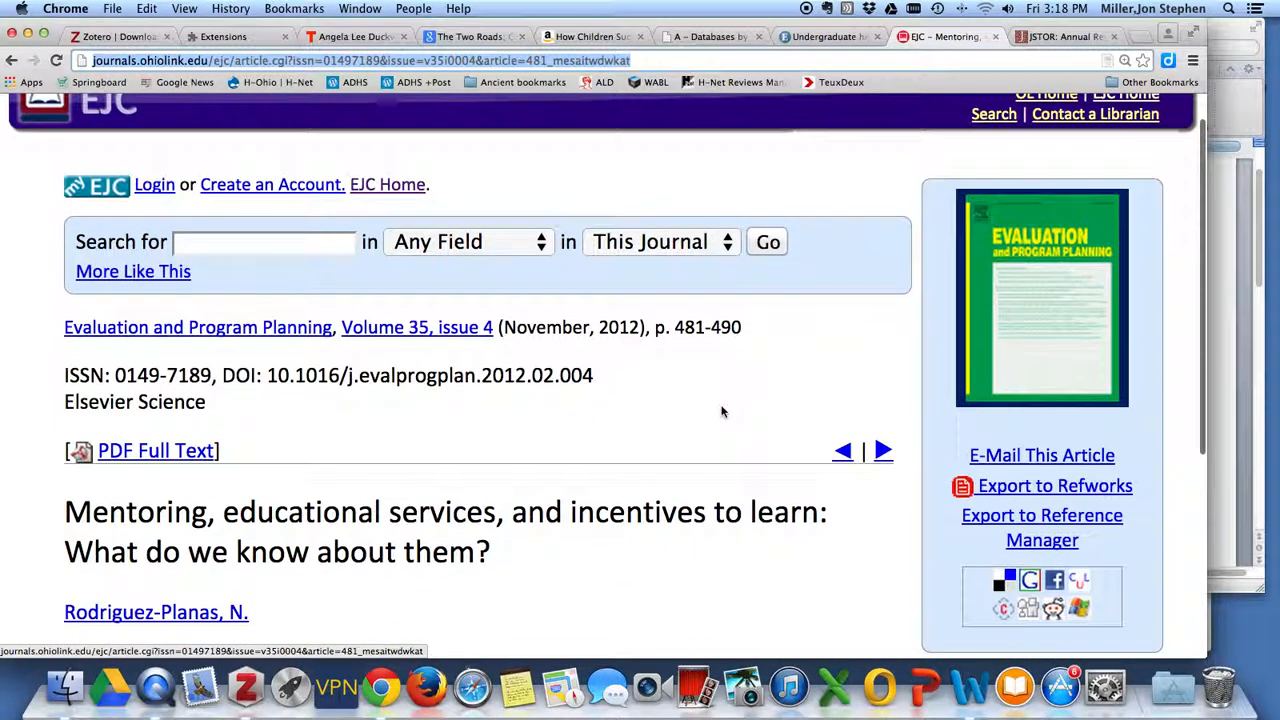
pyautogui.scroll(-1, 722, 410)
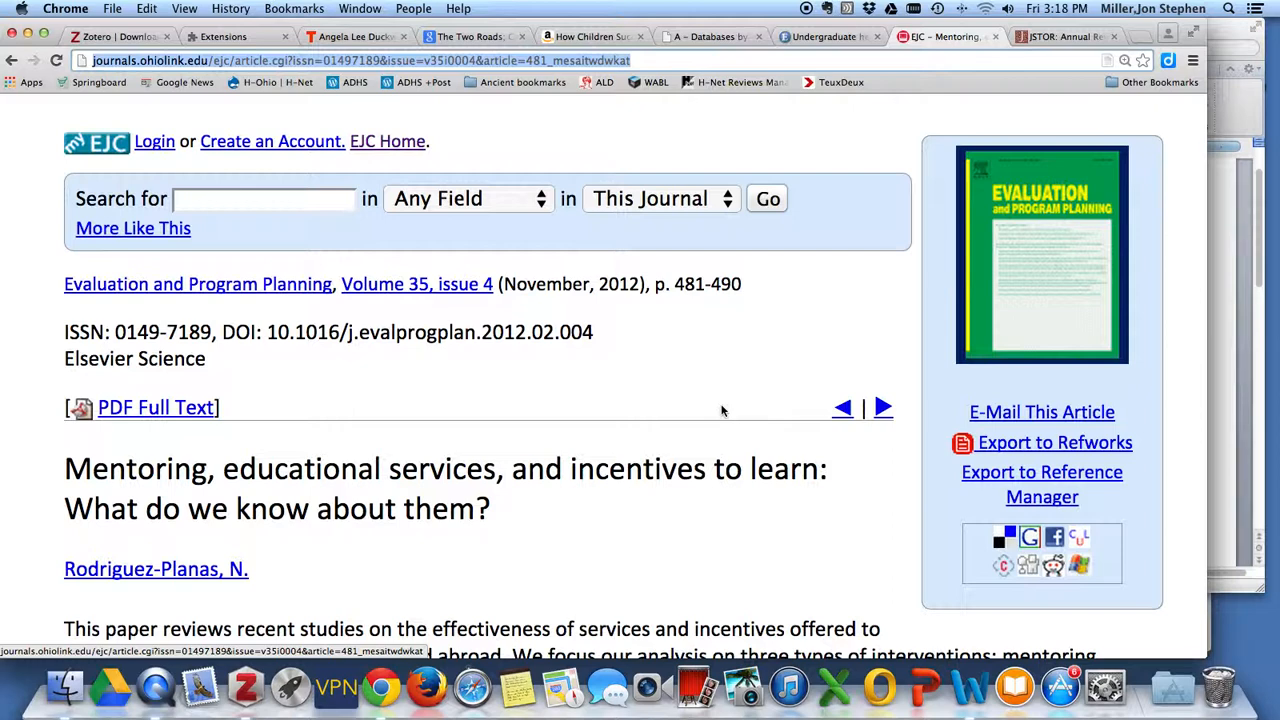
pyautogui.click(1108, 62)
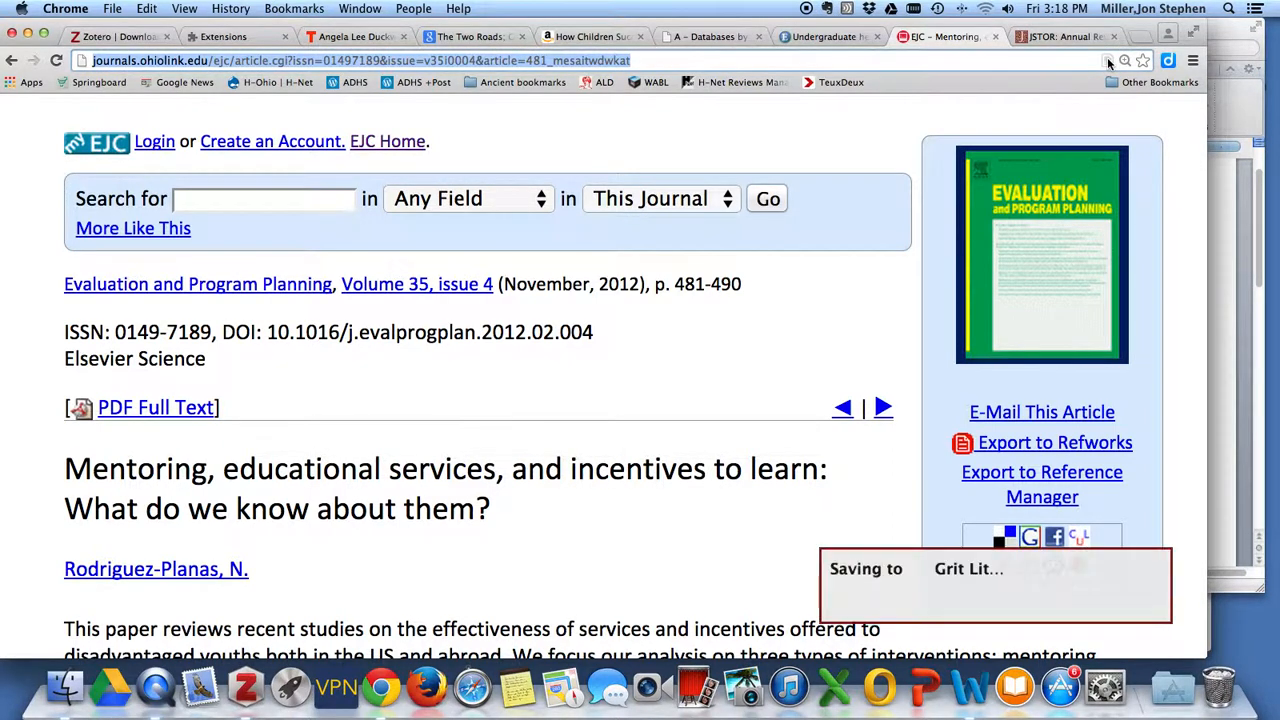
# Step: Save the JSTOR article "Health, Risk, and Resilience: Interdisciplinary Concepts and Applications" to the Grit Lit collection
pyautogui.click(1045, 37)
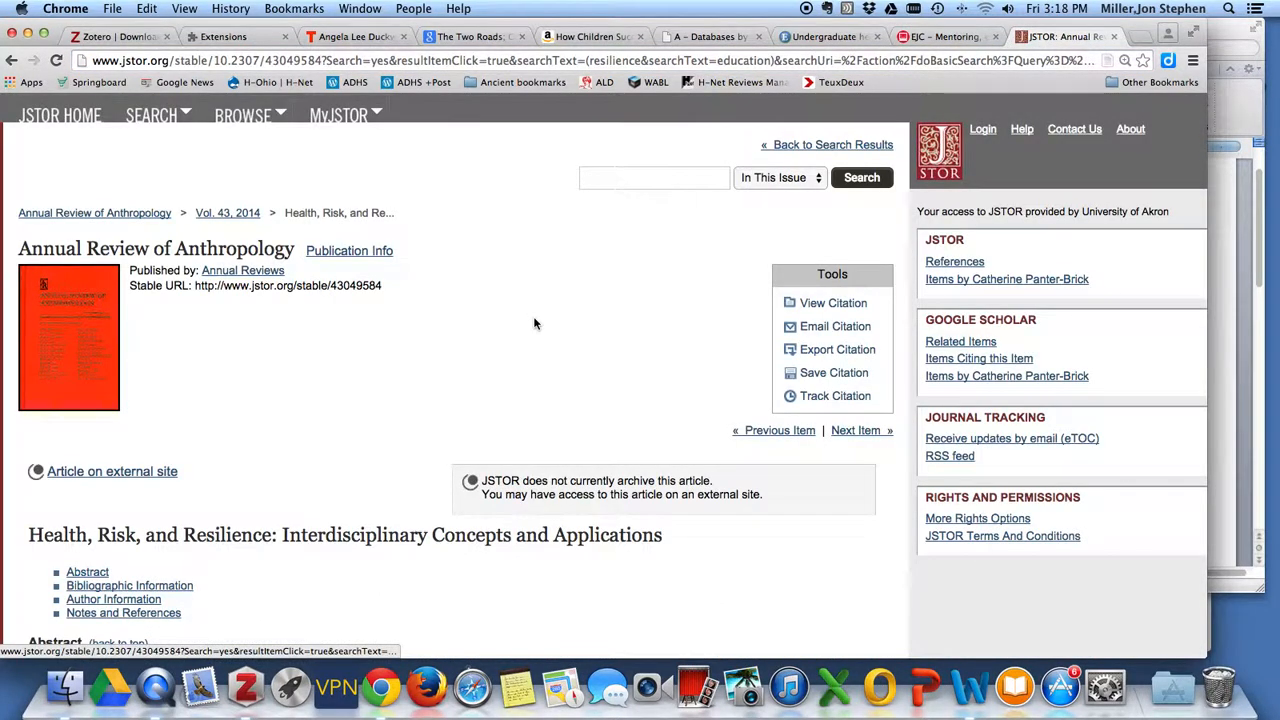
pyautogui.scroll(-2, 410, 345)
pyautogui.scroll(-1, 230, 472)
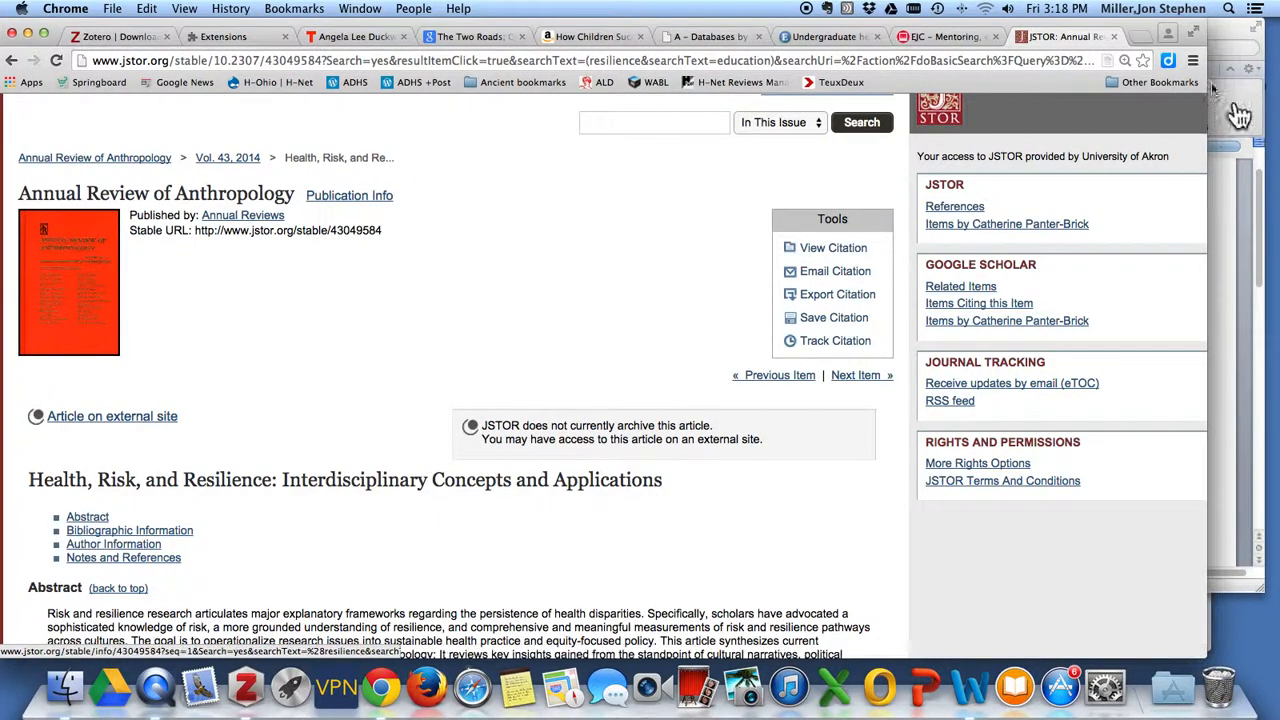
pyautogui.click(1108, 61)
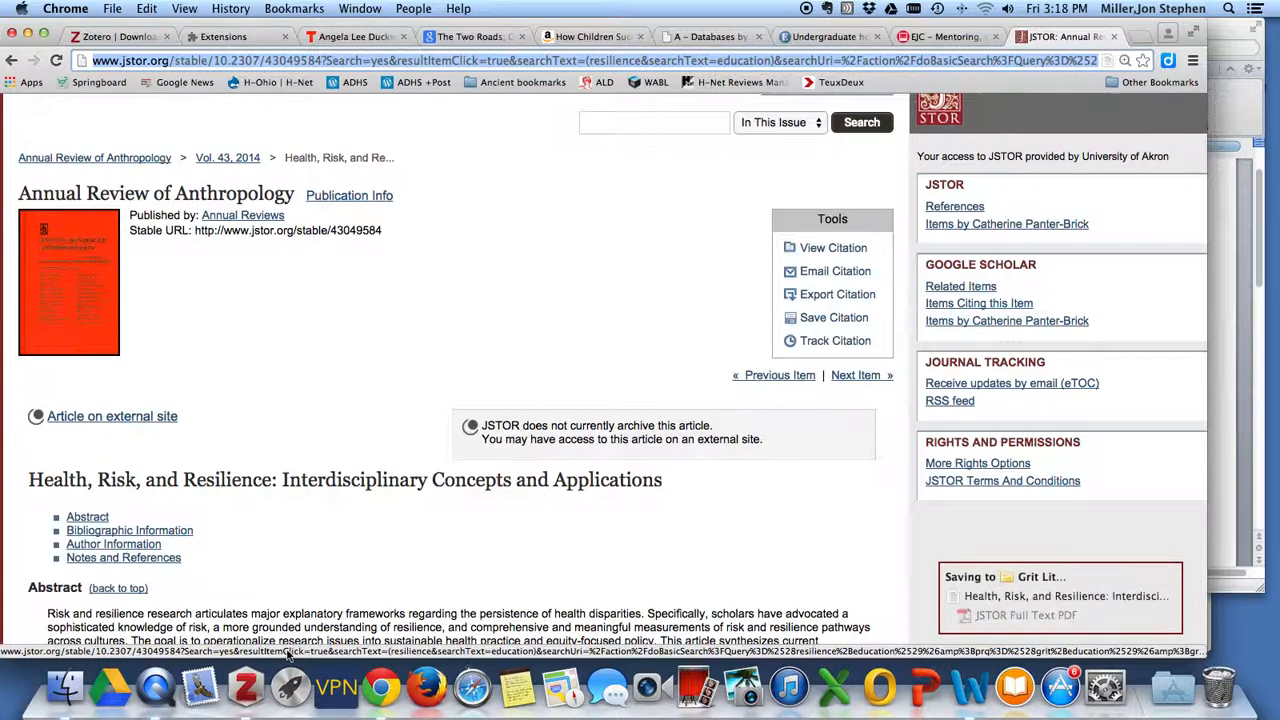
# Step: Switch to Zotero and review the saved Grit Lit items and the record details of the "Health, Risk, and Resilience" article
pyautogui.click(246, 684)
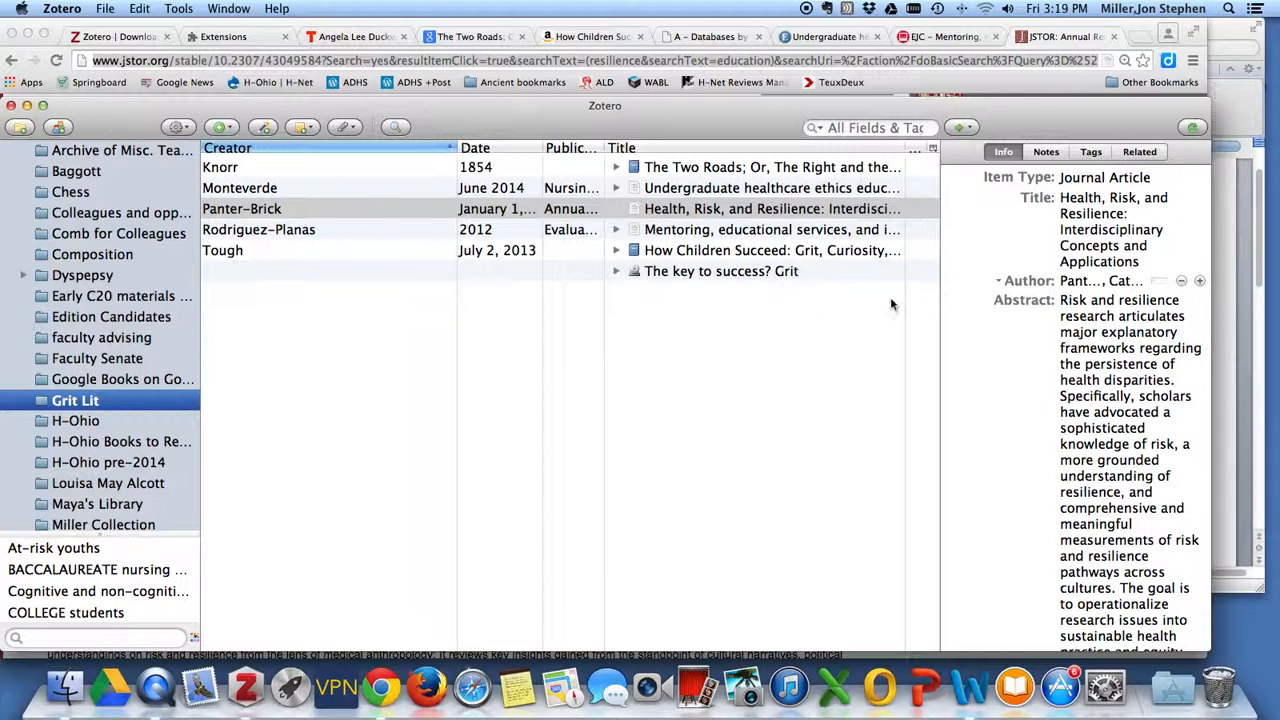
pyautogui.scroll(-5, 1058, 312)
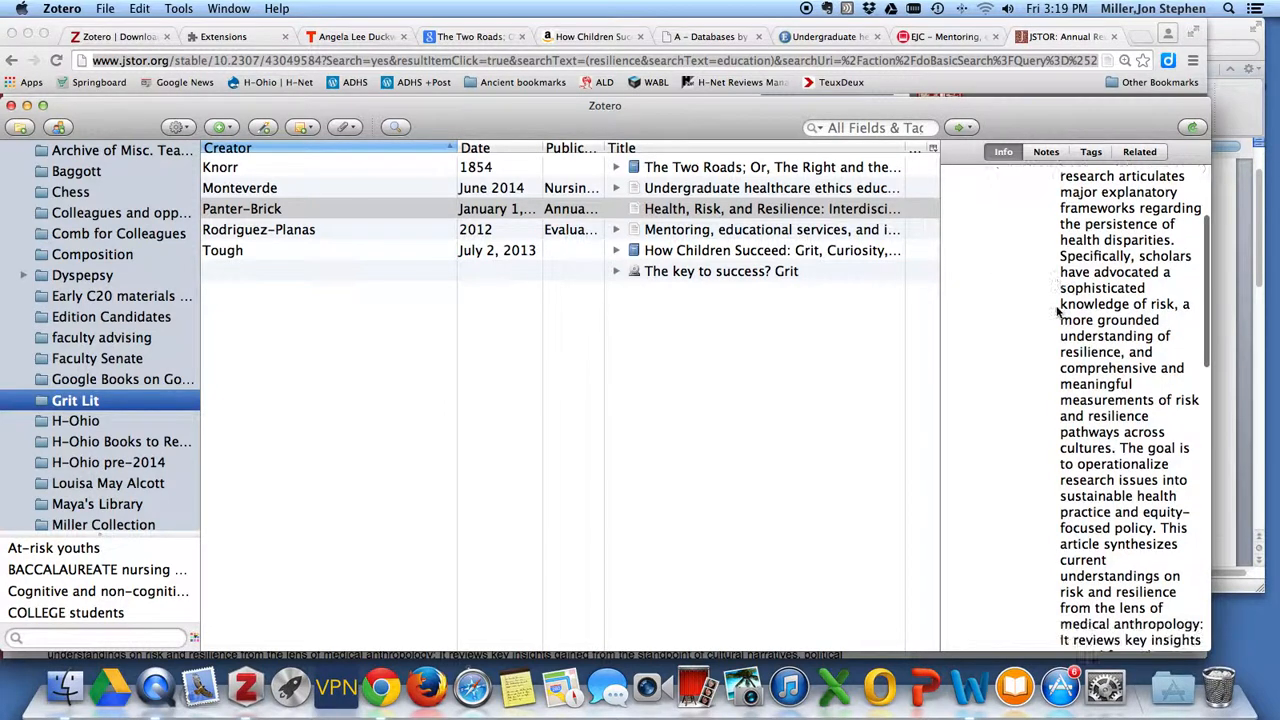
# Step: Examine the rest of the "Health, Risk, and Resilience" abstract and the full record details of the book "How Children Succeed"
pyautogui.scroll(-1, 1058, 312)
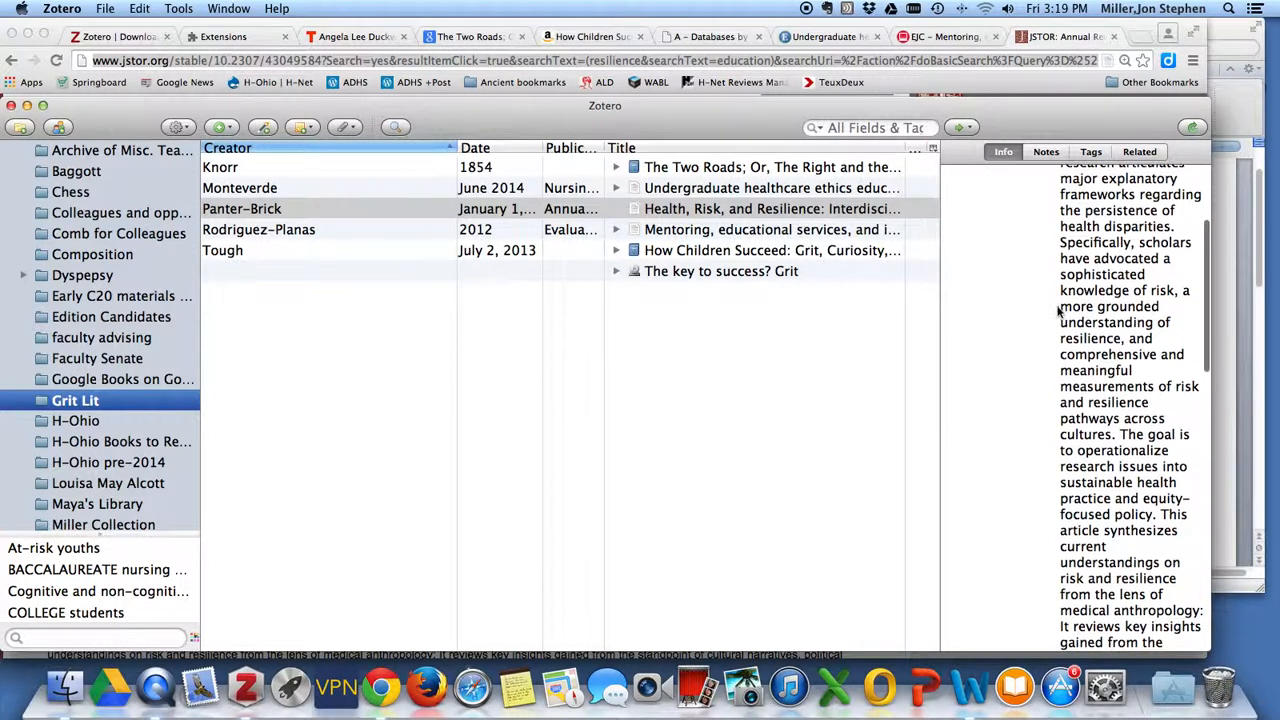
pyautogui.scroll(-10, 1058, 312)
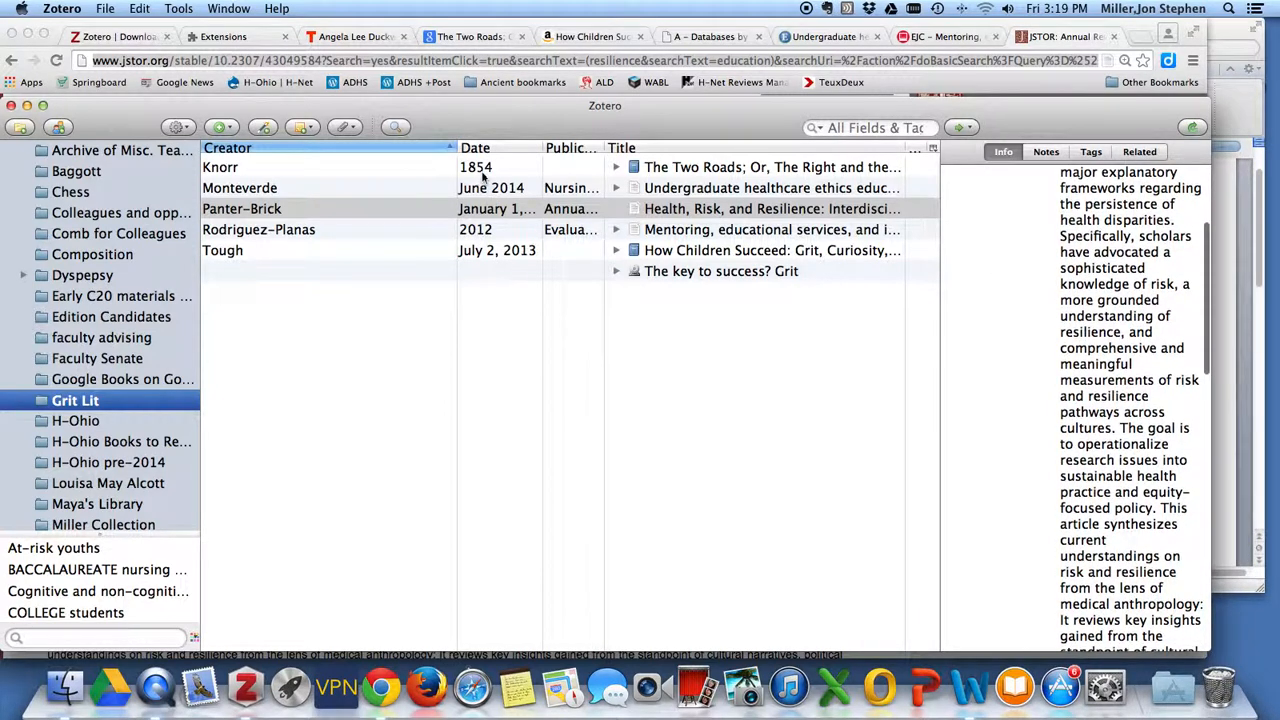
pyautogui.click(545, 252)
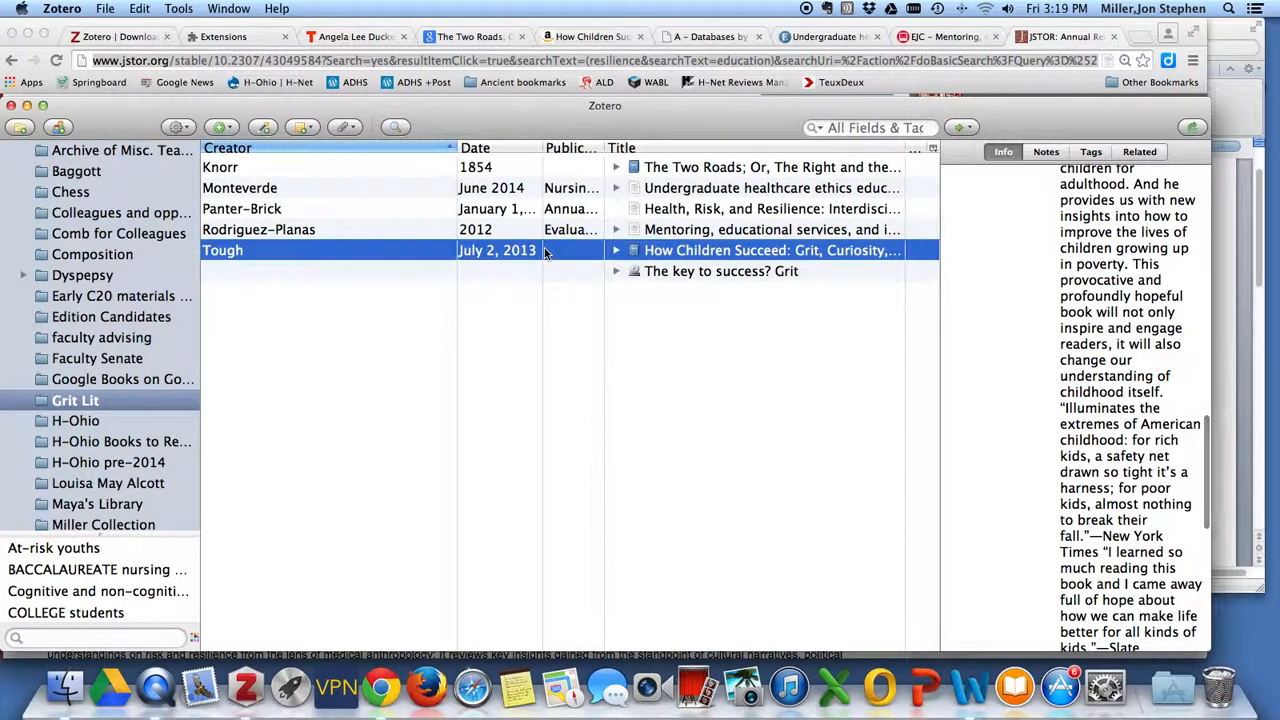
pyautogui.click(1108, 271)
pyautogui.scroll(10, 1110, 270)
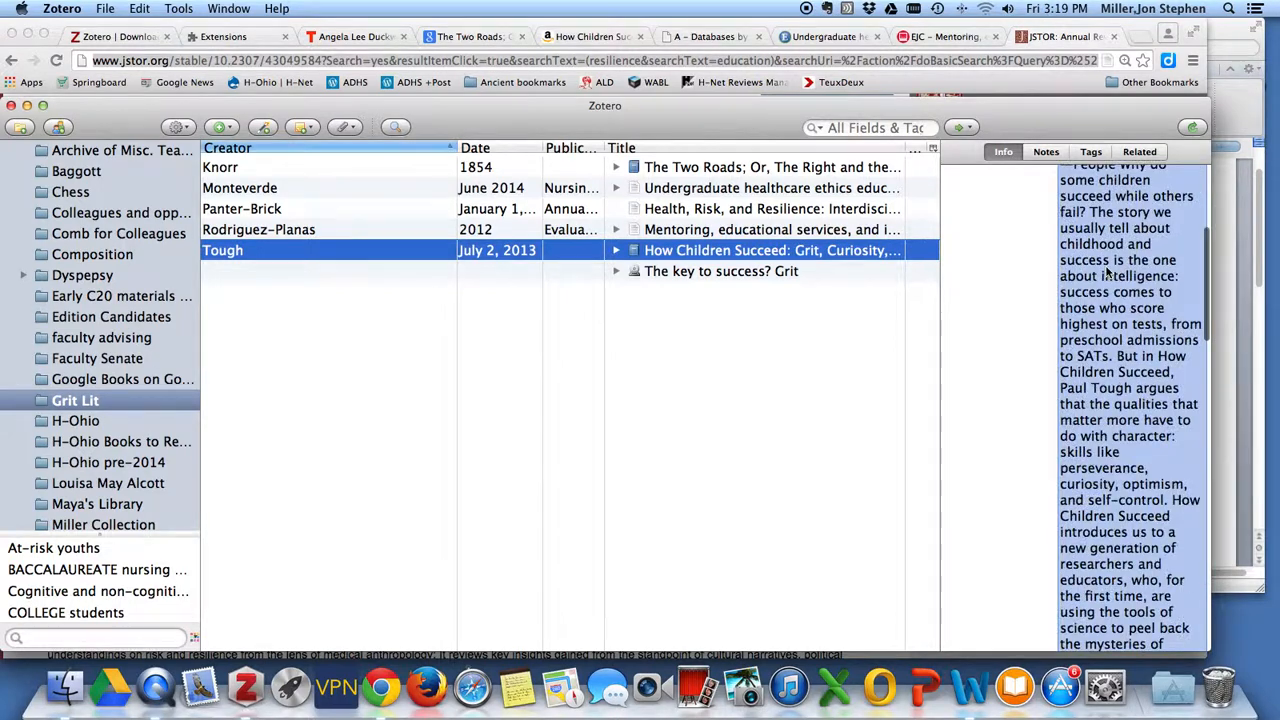
pyautogui.scroll(1, 1108, 271)
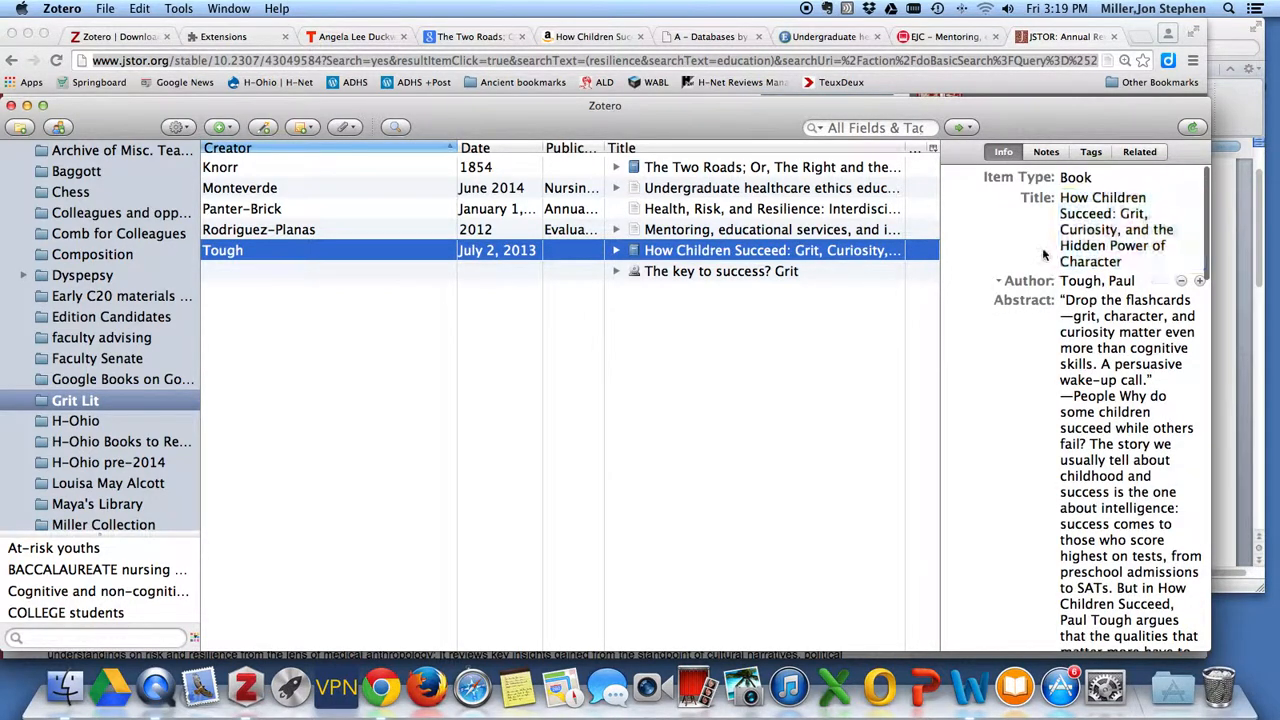
pyautogui.scroll(-5, 1042, 256)
pyautogui.scroll(-15, 1042, 256)
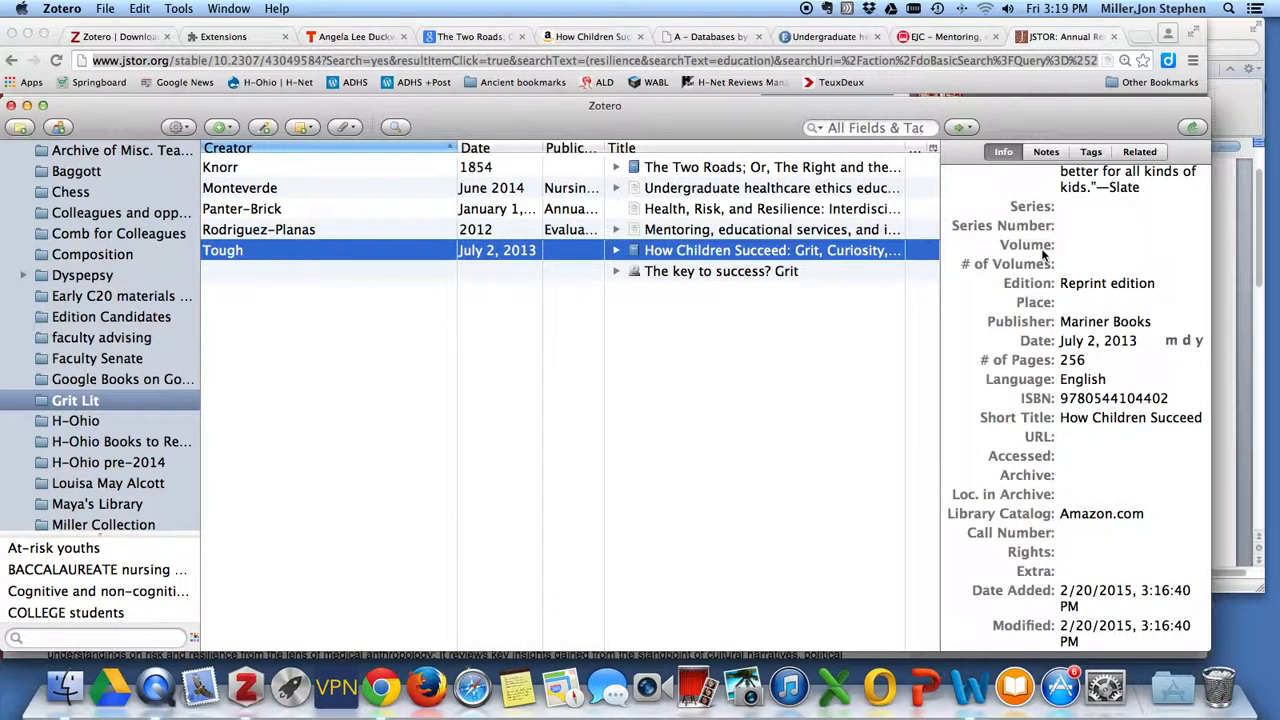
# Step: Enter Boston as the place of publication in the "How Children Succeed" record
pyautogui.click(1080, 320)
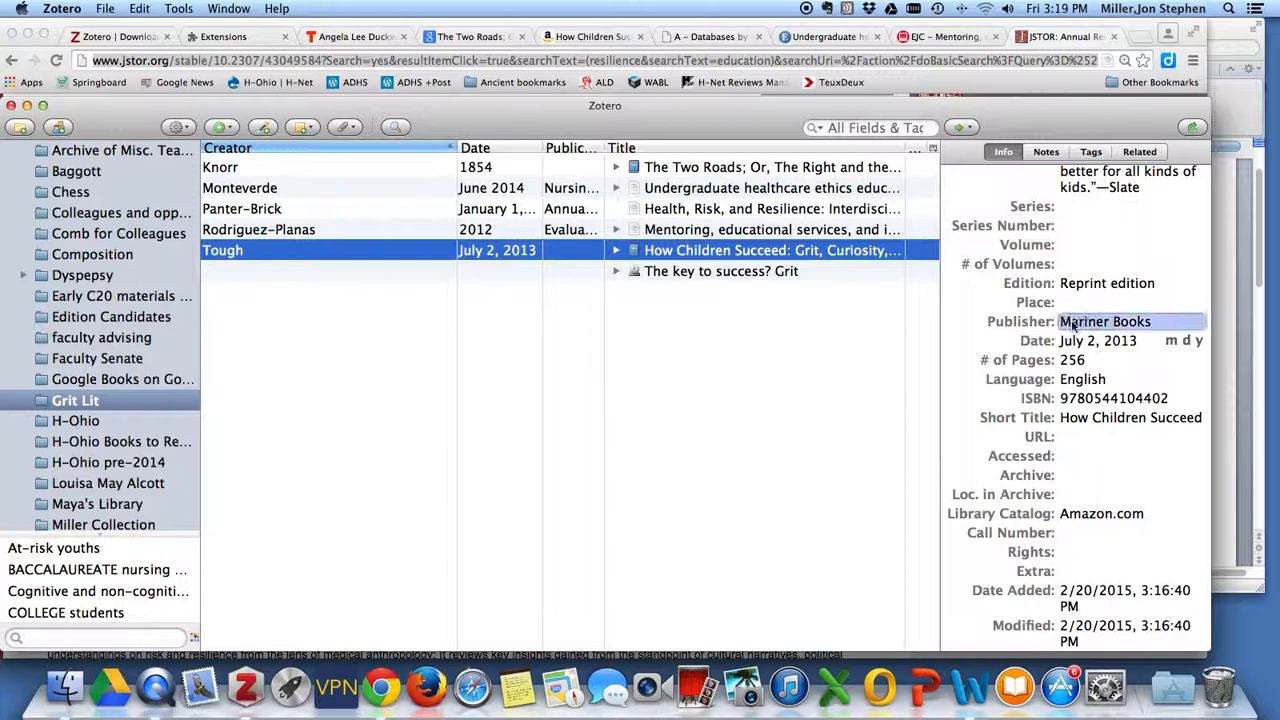
pyautogui.click(1085, 302)
pyautogui.click(1082, 322)
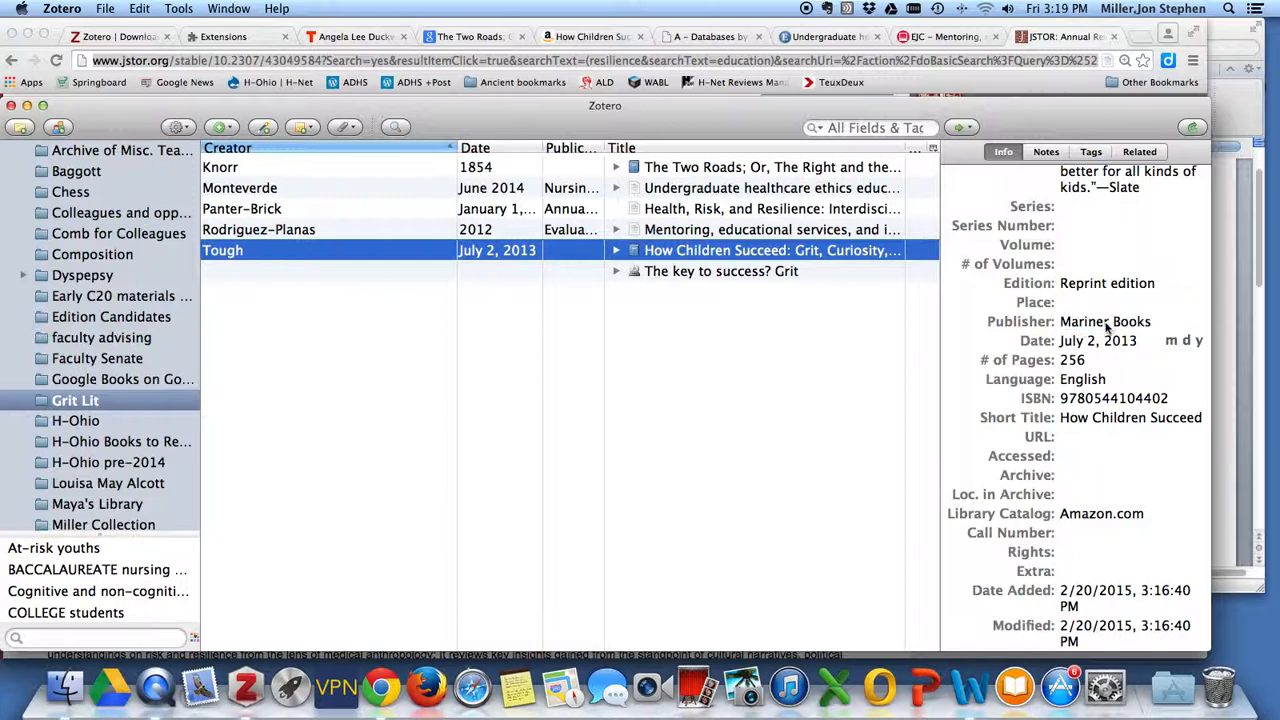
pyautogui.click(1105, 302)
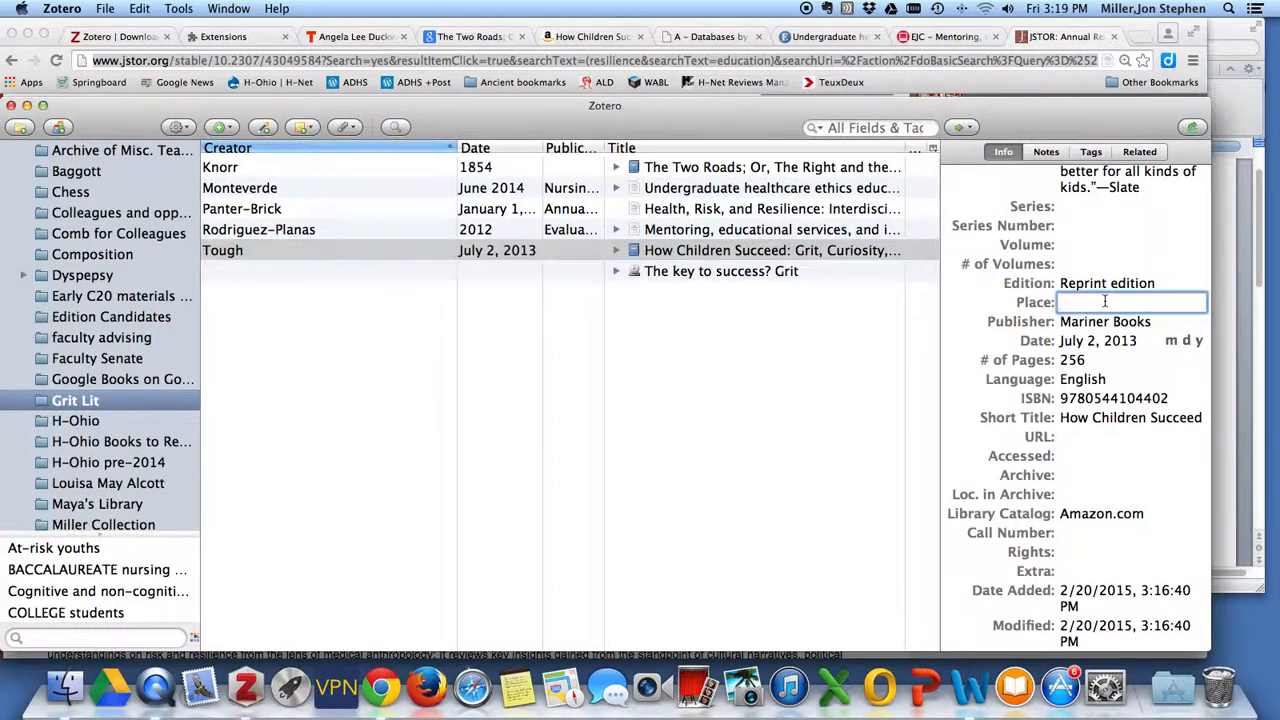
pyautogui.write('Boston')
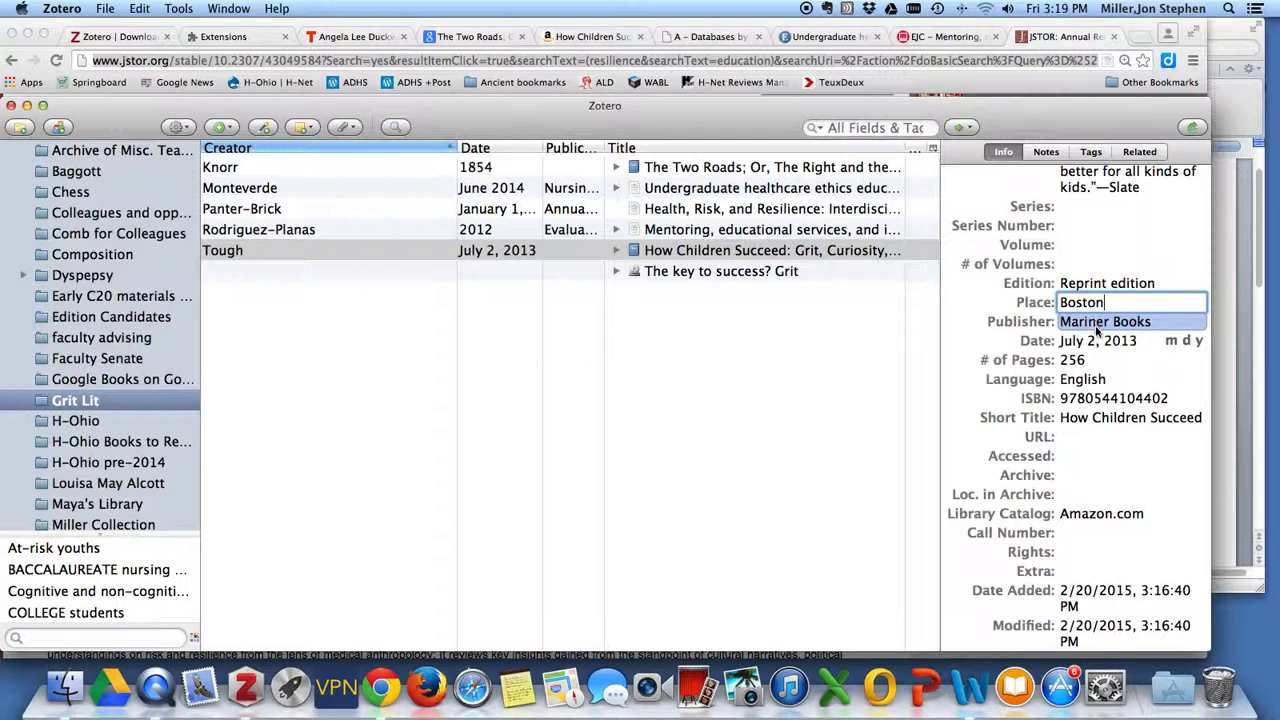
pyautogui.click(1108, 362)
pyautogui.press('Return')
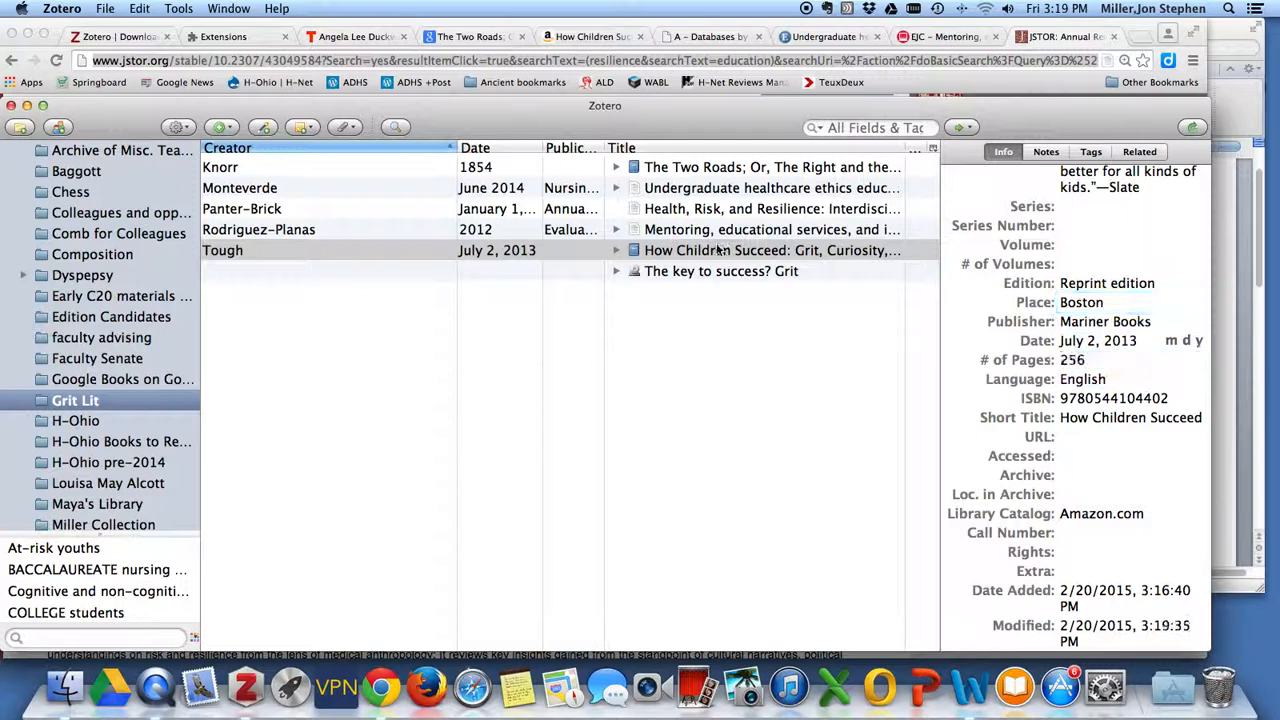
# Step: Select all items in the Grit Lit collection and check the Quick Copy default output format in the Export preferences
pyautogui.click(488, 189)
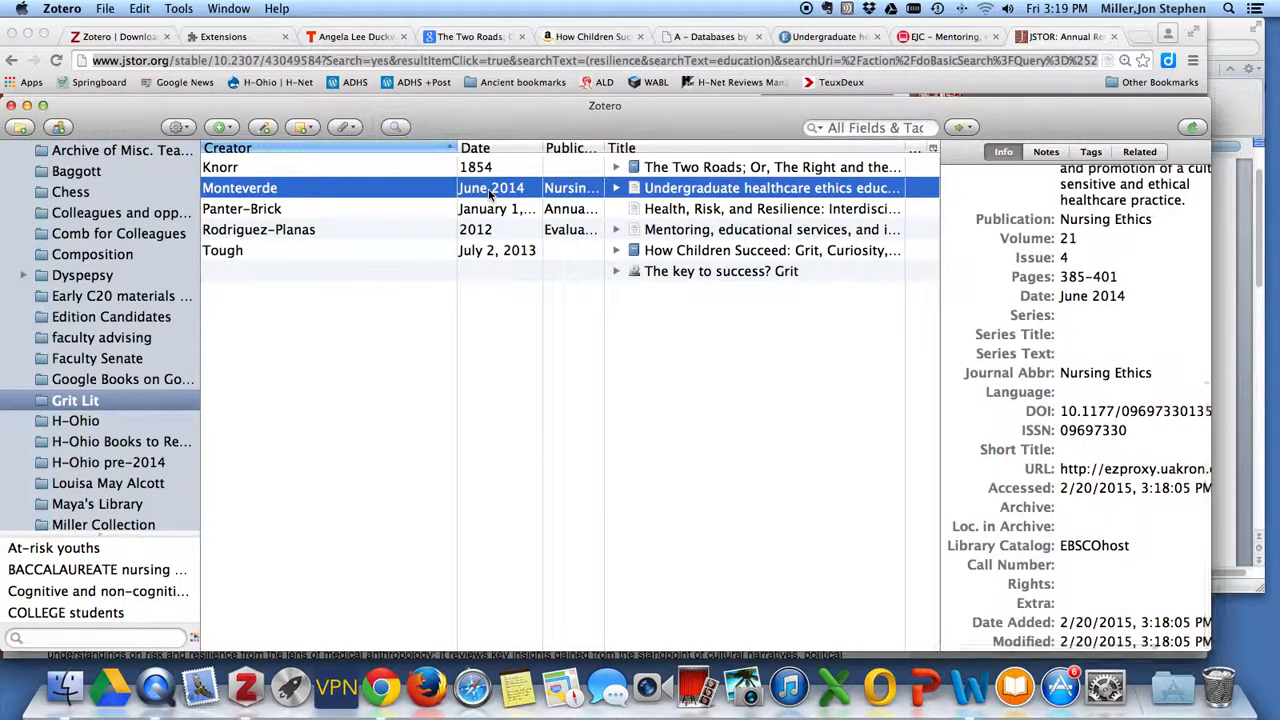
pyautogui.press('super+a')
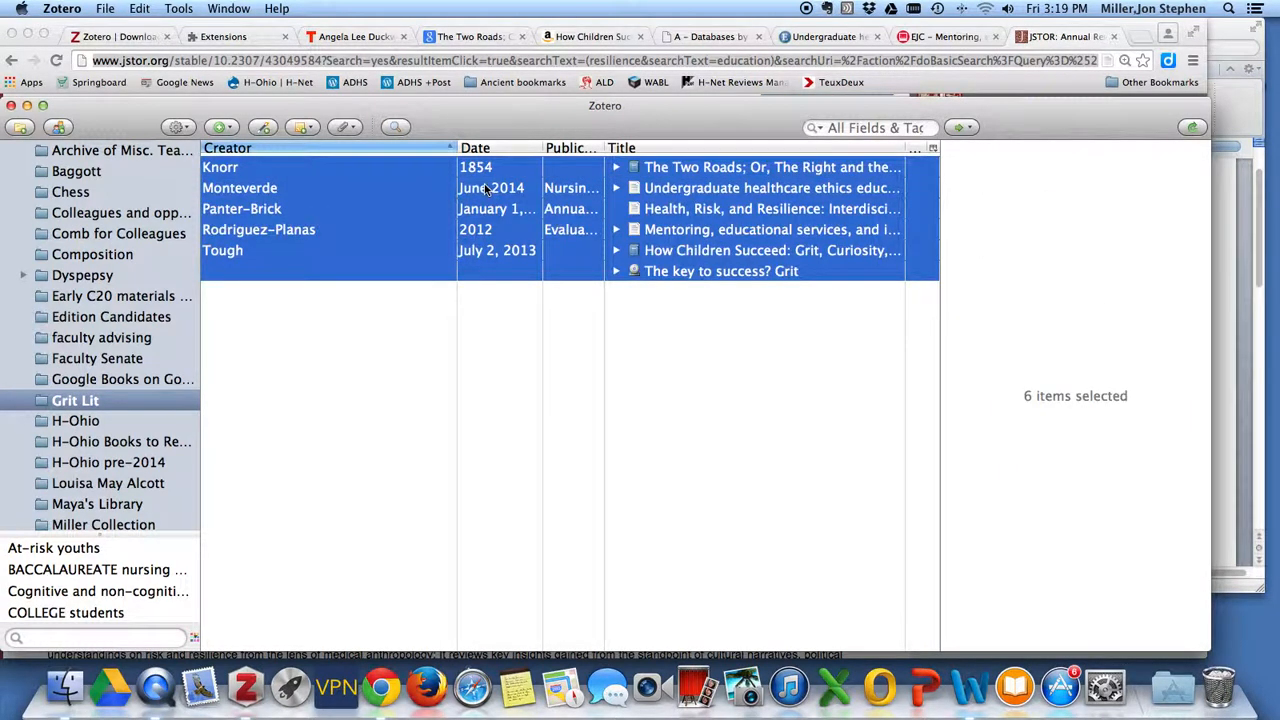
pyautogui.click(105, 8)
pyautogui.moveTo(76, 8)
pyautogui.click(88, 66)
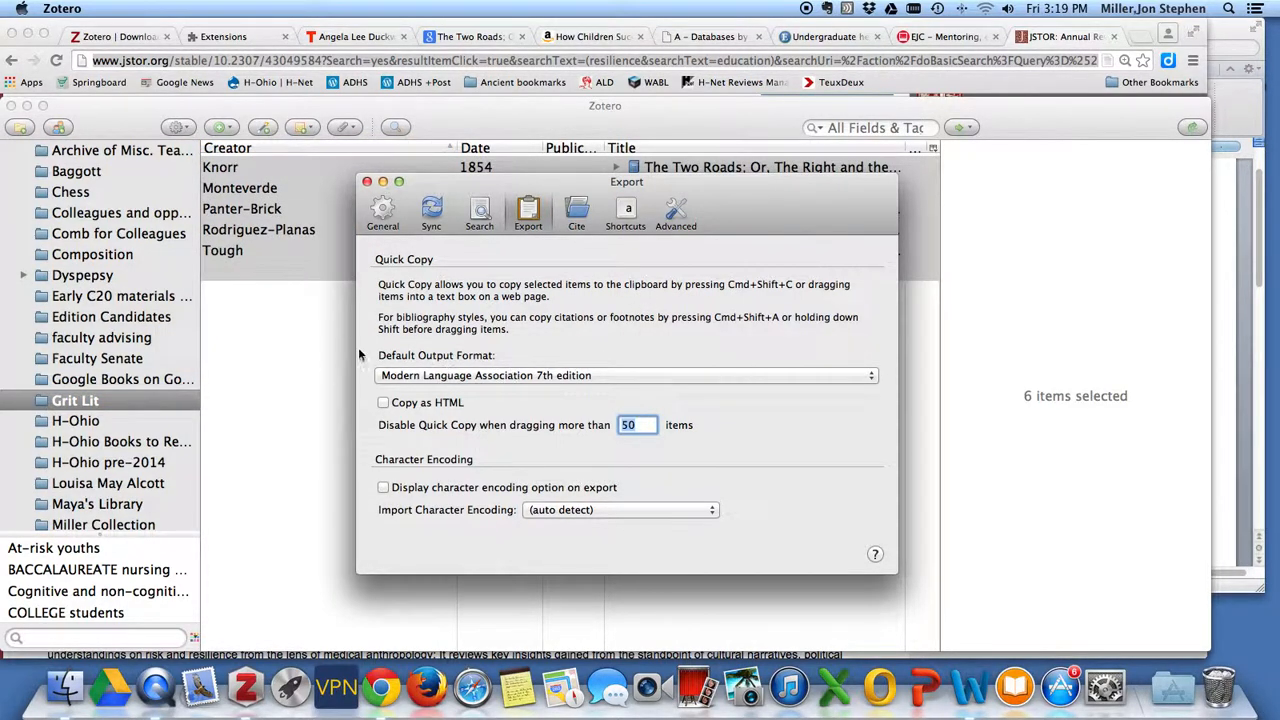
pyautogui.click(367, 182)
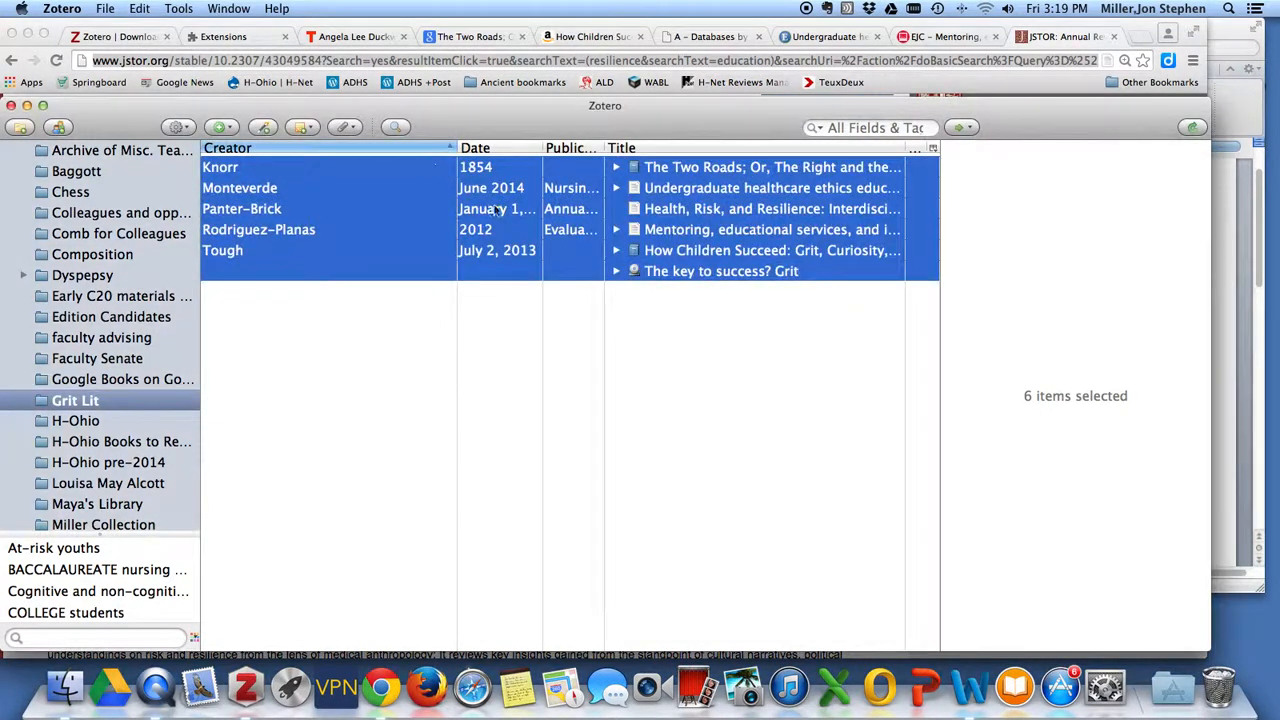
# Step: Copy the bibliography of the selected Grit Lit items and paste it below the contact details in the Word document
pyautogui.click(140, 8)
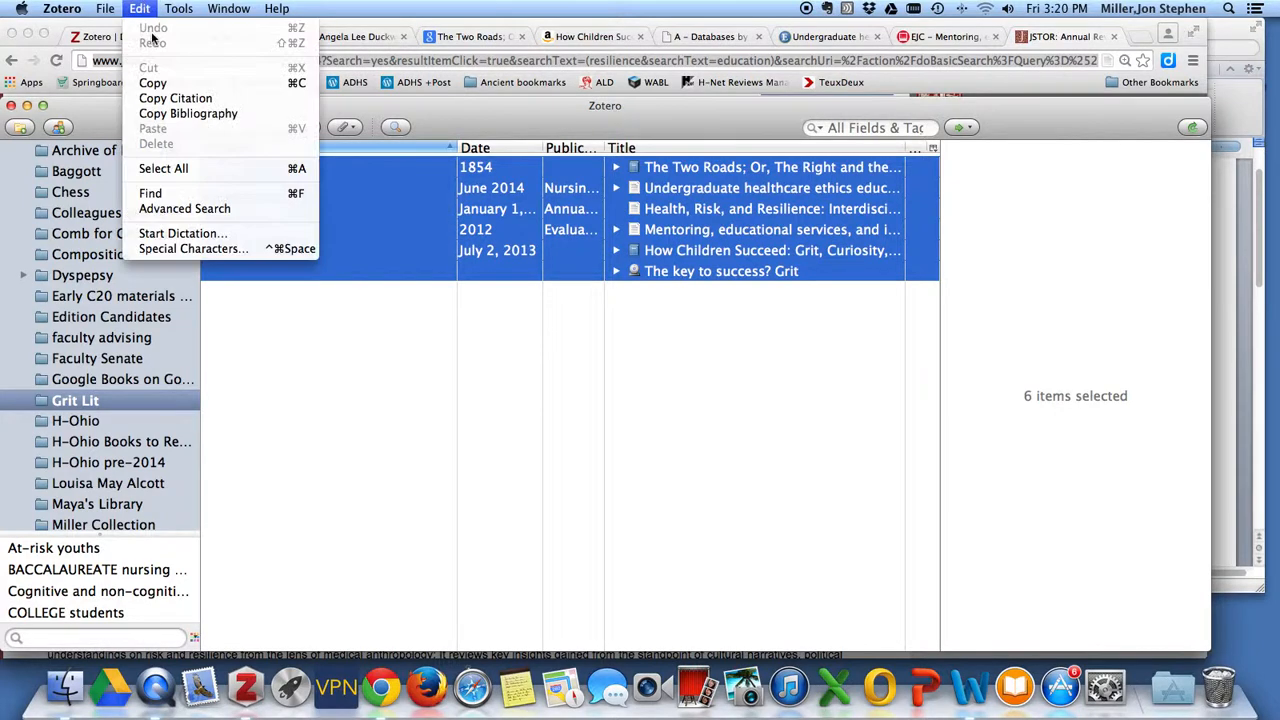
pyautogui.click(188, 113)
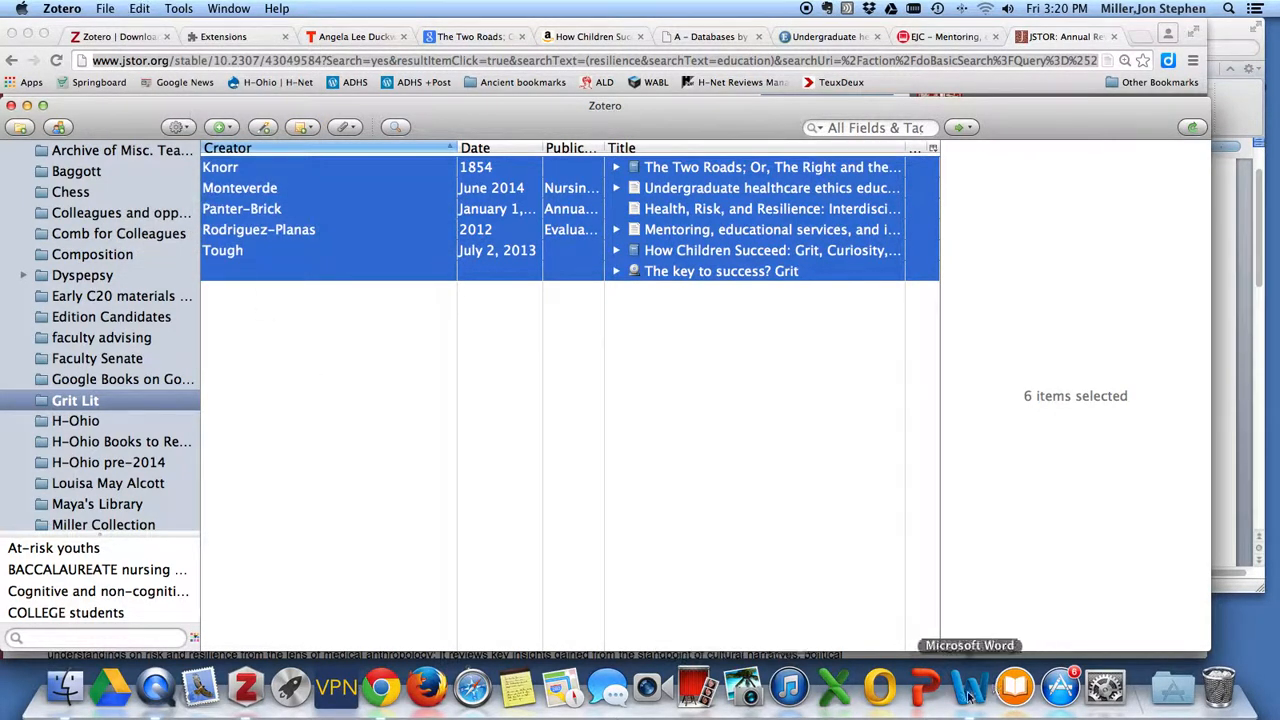
pyautogui.click(944, 617)
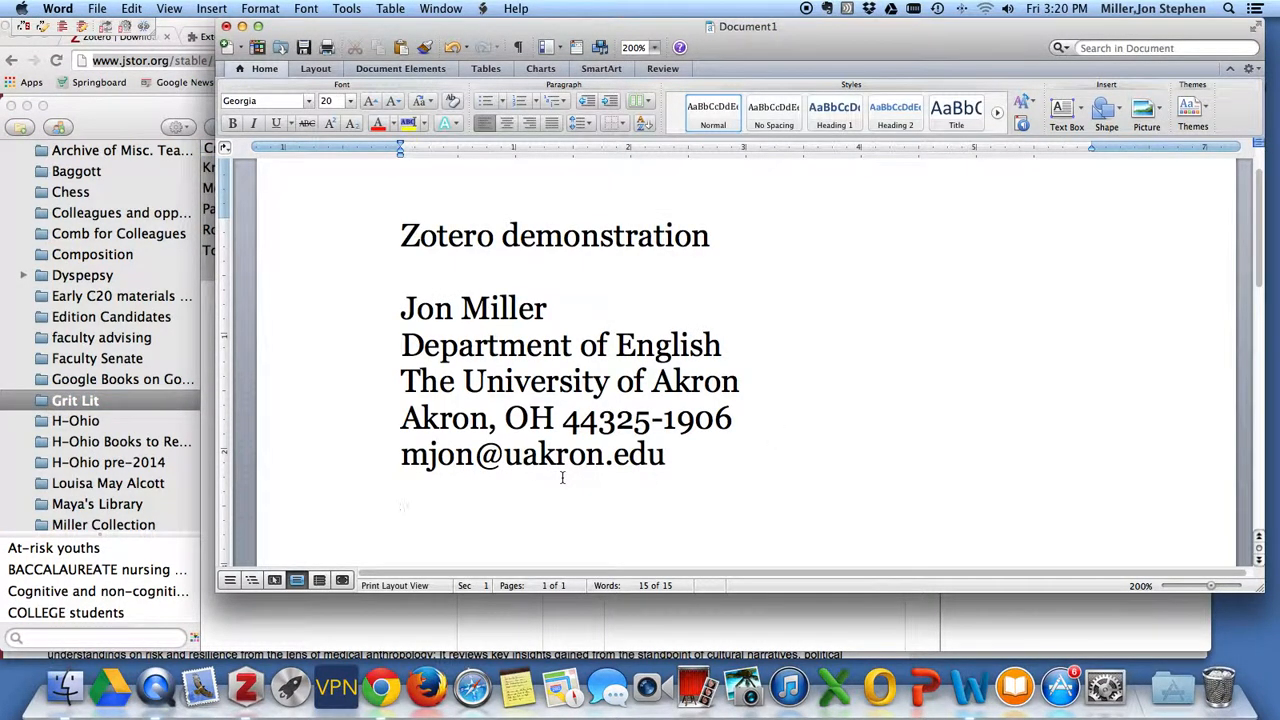
pyautogui.press('super+v')
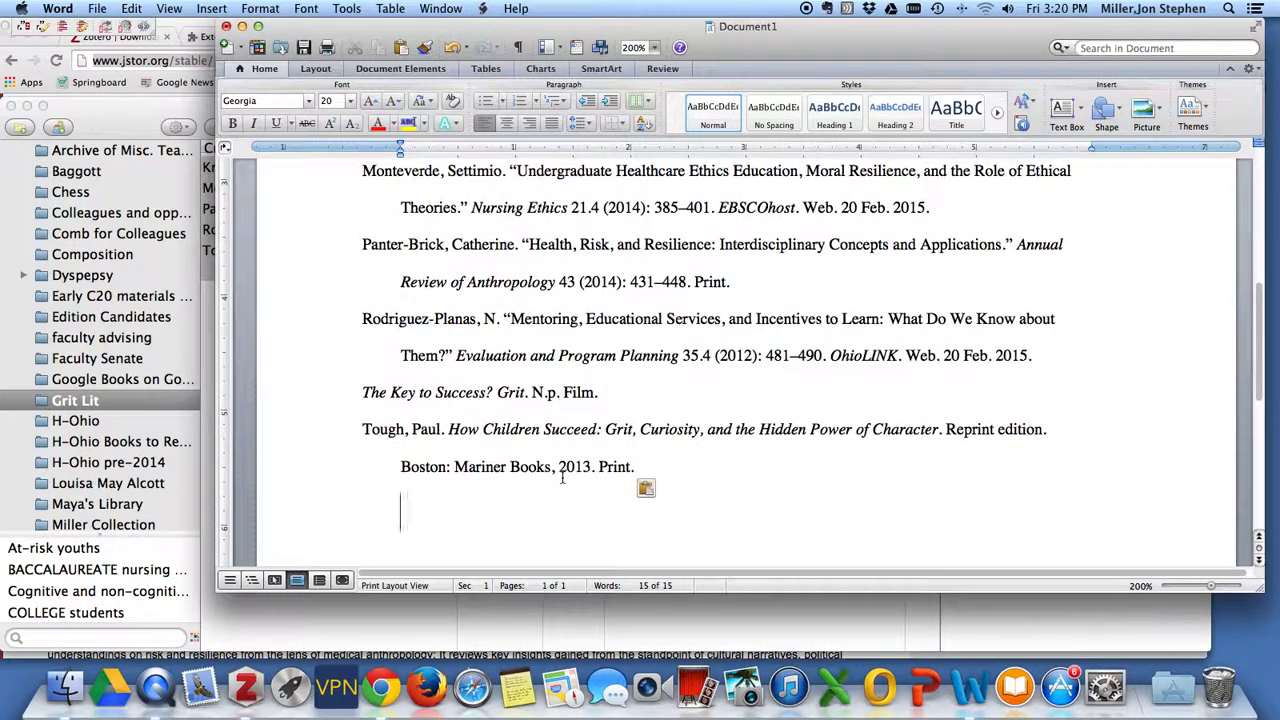
# Step: Review the pasted bibliography entries, checking their publication medium and database names
pyautogui.scroll(3, 784, 421)
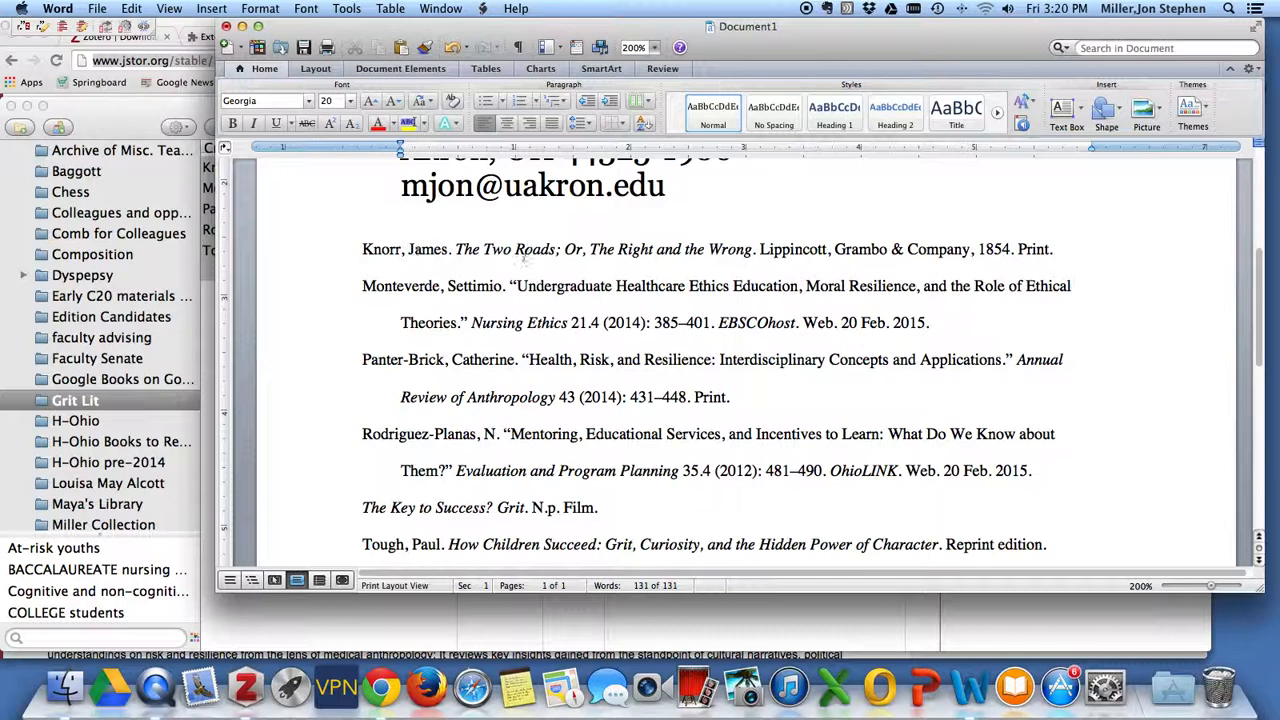
pyautogui.doubleClick(1034, 250)
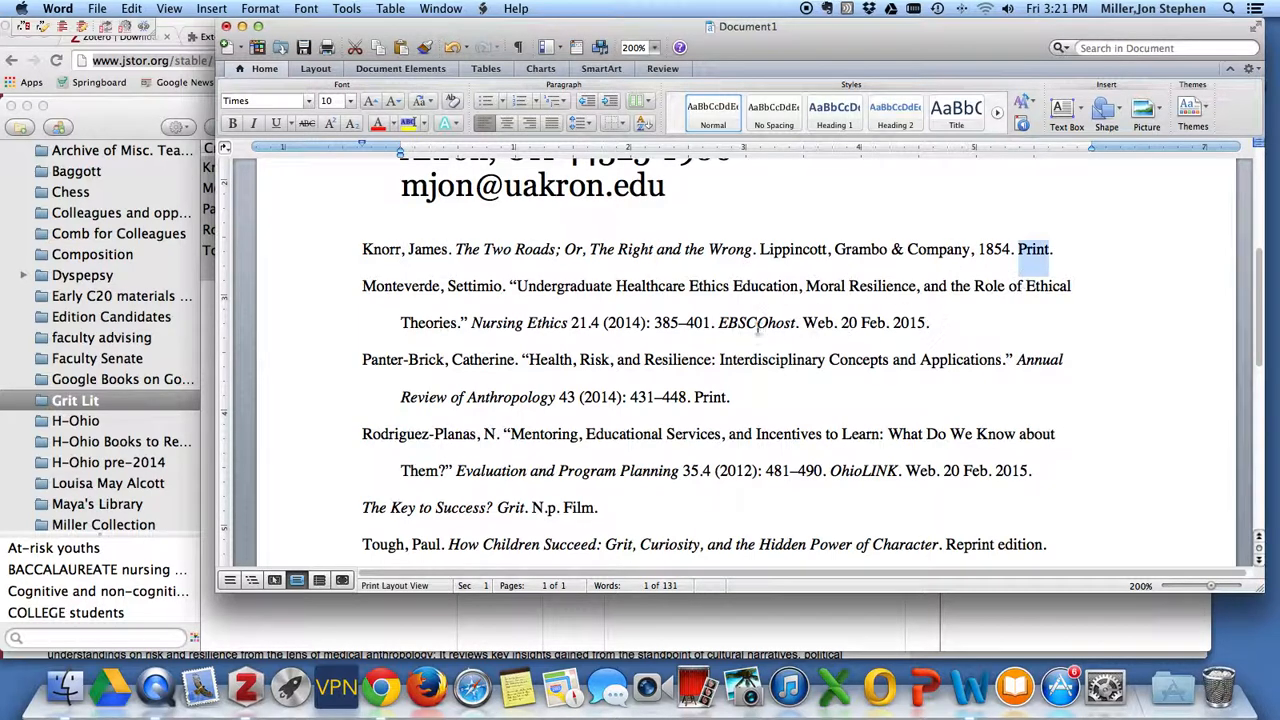
pyautogui.doubleClick(757, 325)
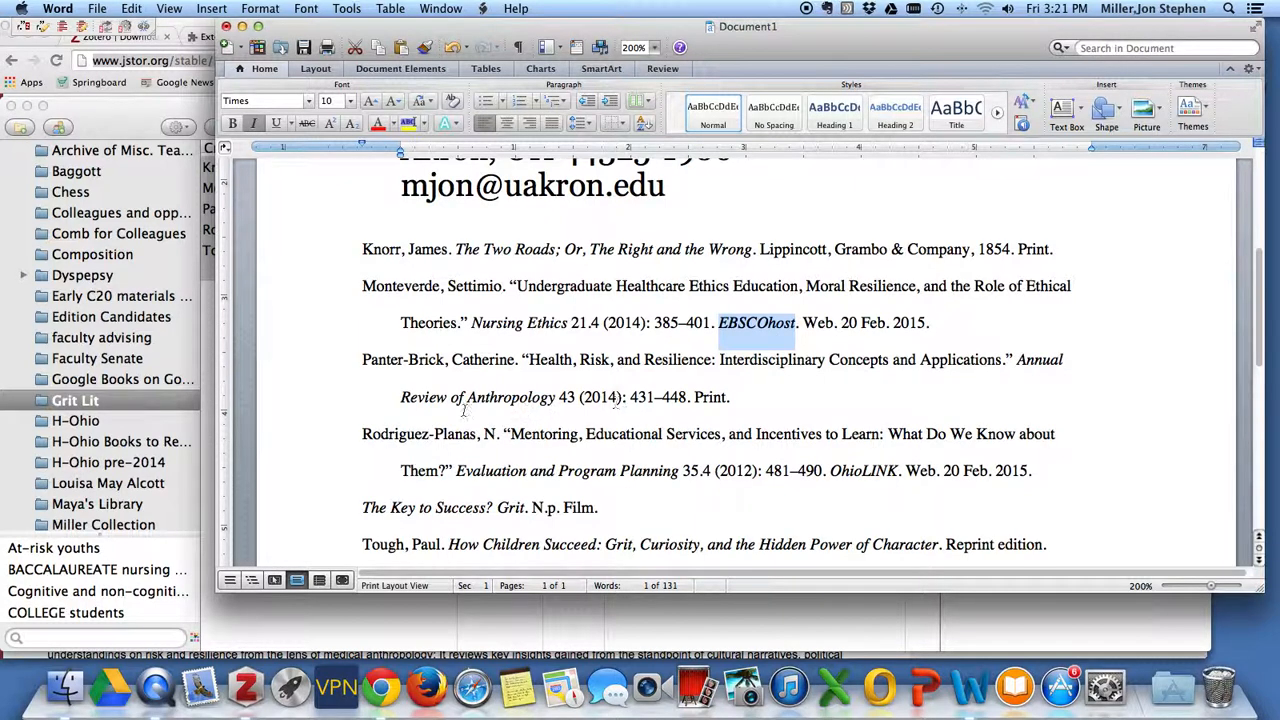
pyautogui.doubleClick(709, 398)
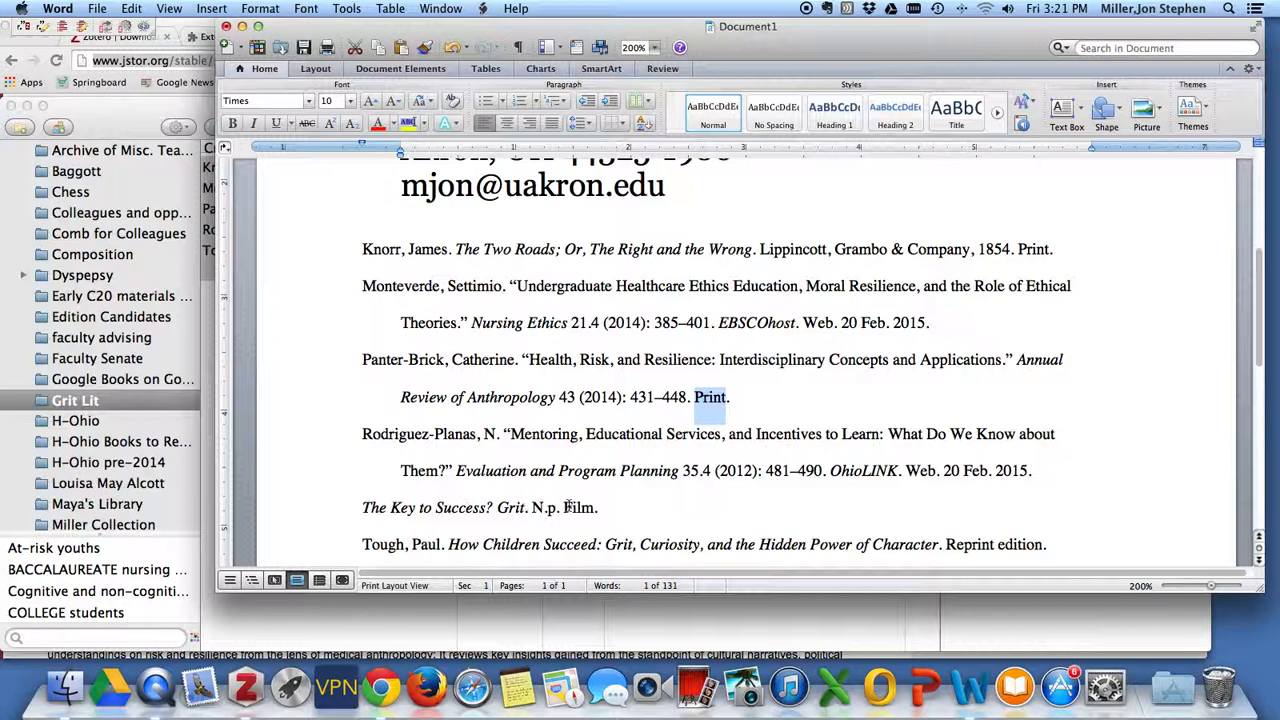
pyautogui.click(855, 528)
pyautogui.scroll(-1, 855, 528)
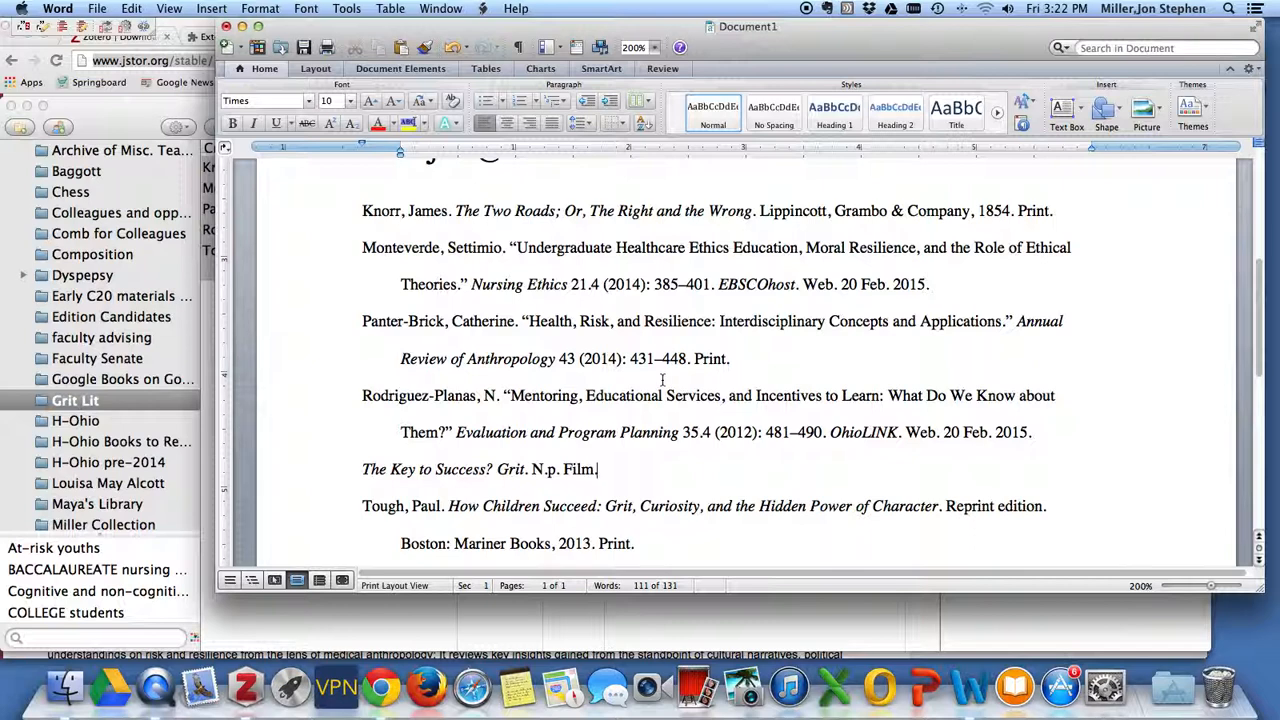
# Step: Switch back to the Zotero window
pyautogui.click(129, 121)
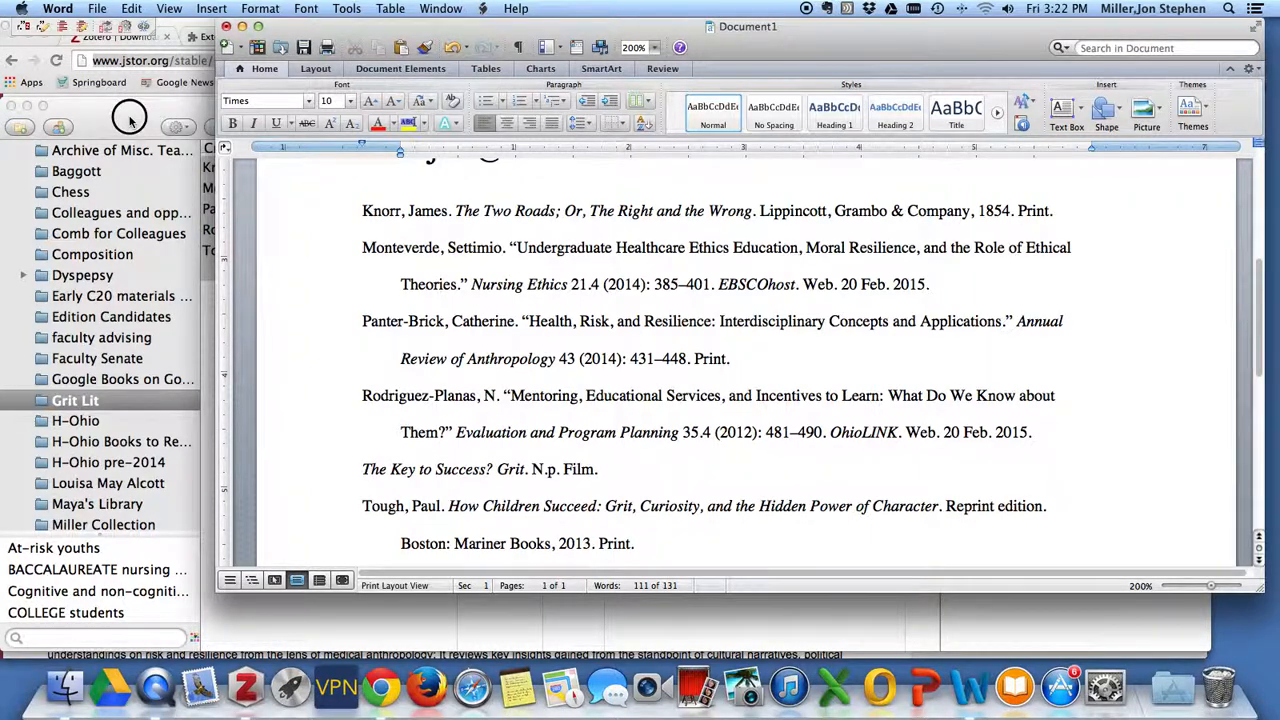